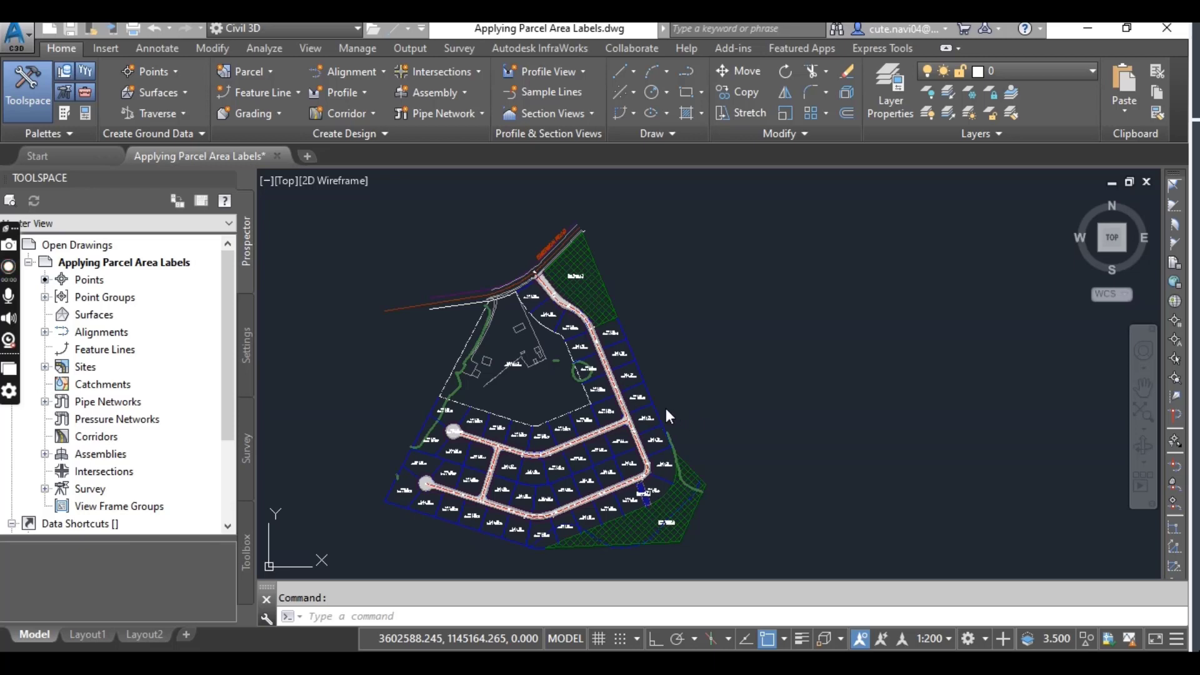
# Bring up Chrome and move from the Facebook tab to the YouTube channel's Playlists page
pyautogui.click(506, 646)
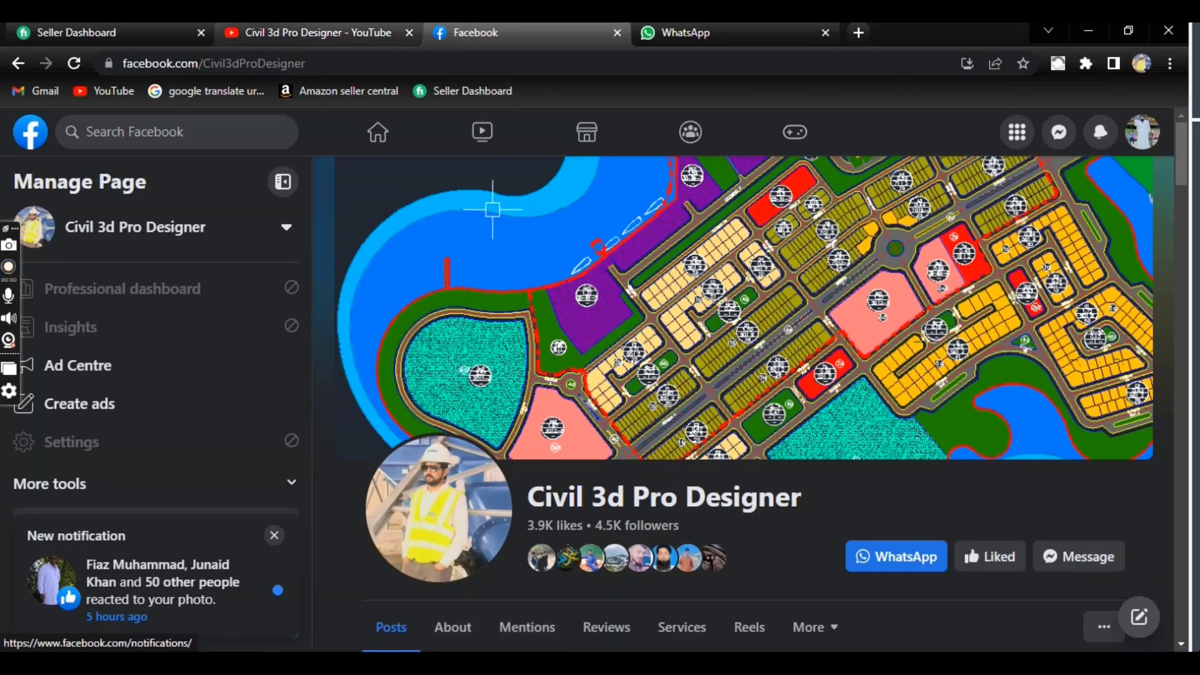
pyautogui.click(293, 33)
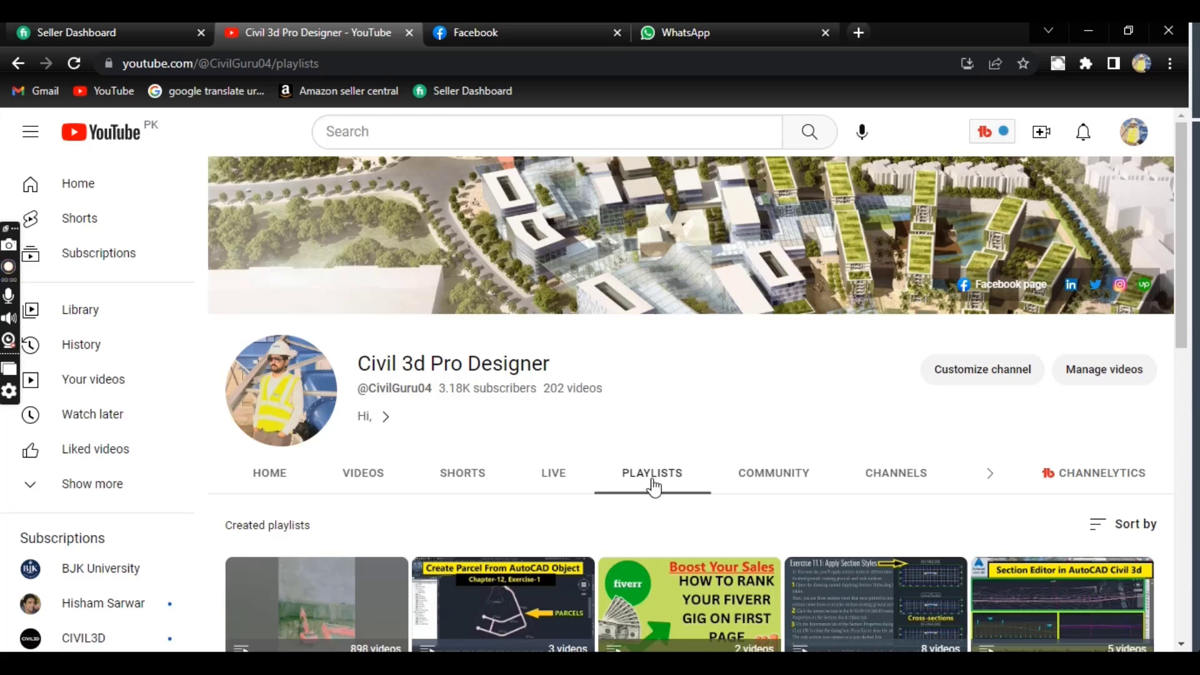
# Scroll down through the channel's created playlists
pyautogui.scroll(-10, 600, 513)
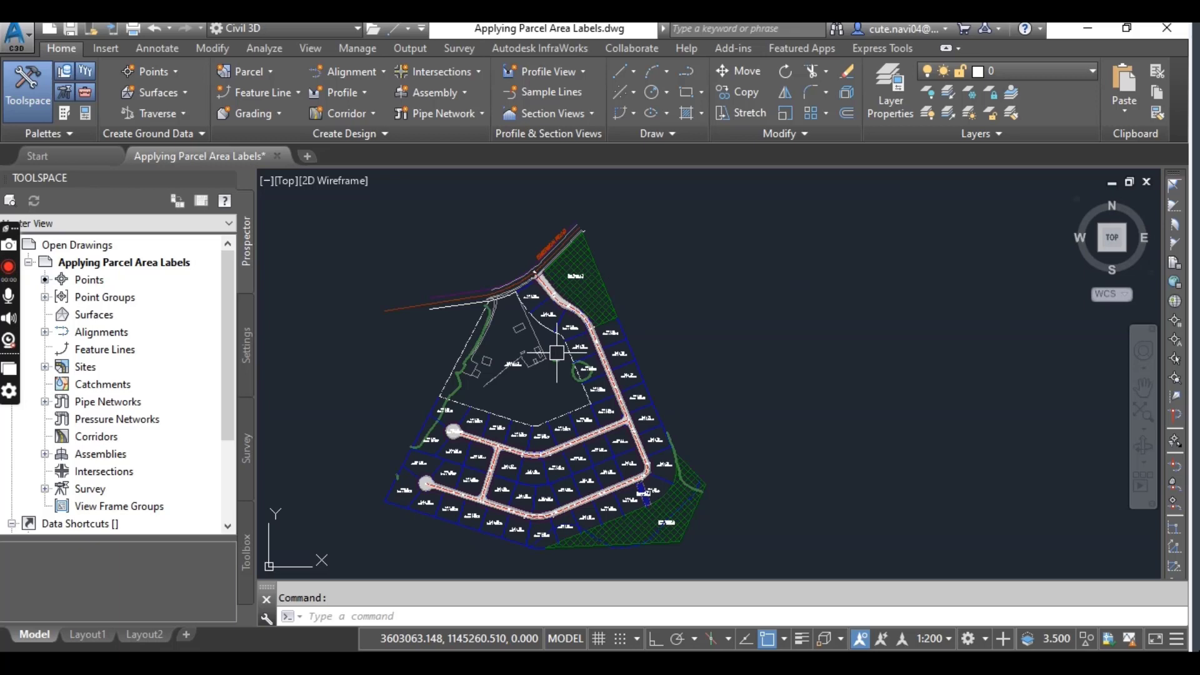
pyautogui.scroll(6, 517, 352)
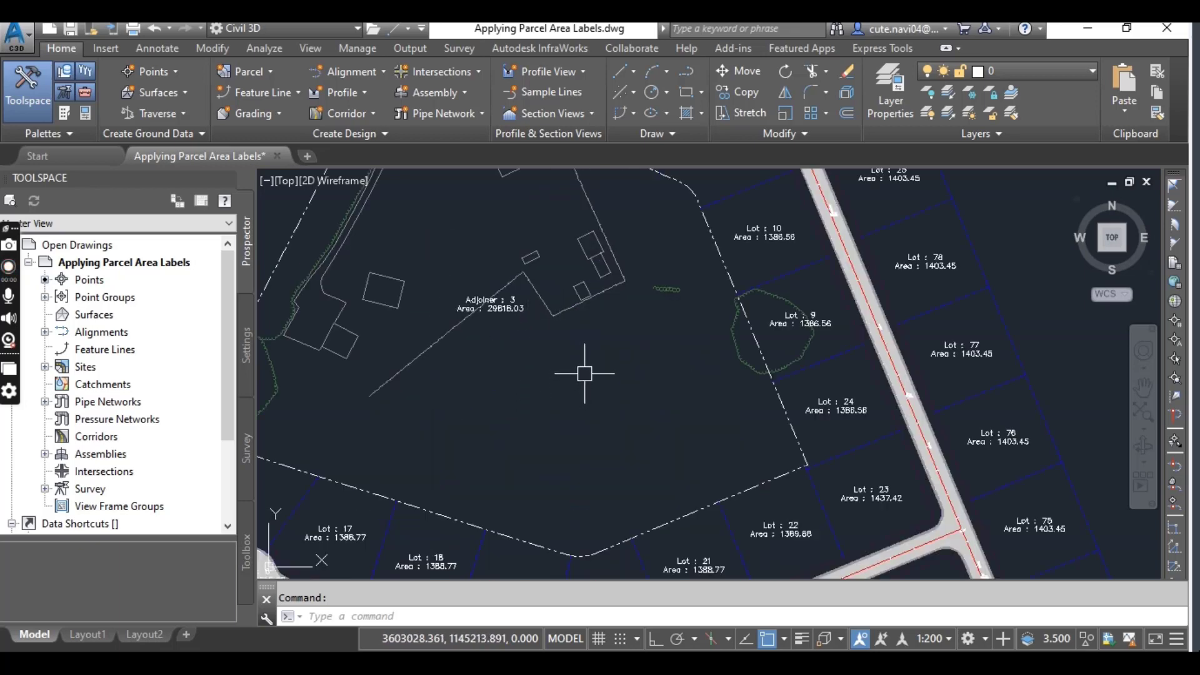
pyautogui.moveTo(584, 374)
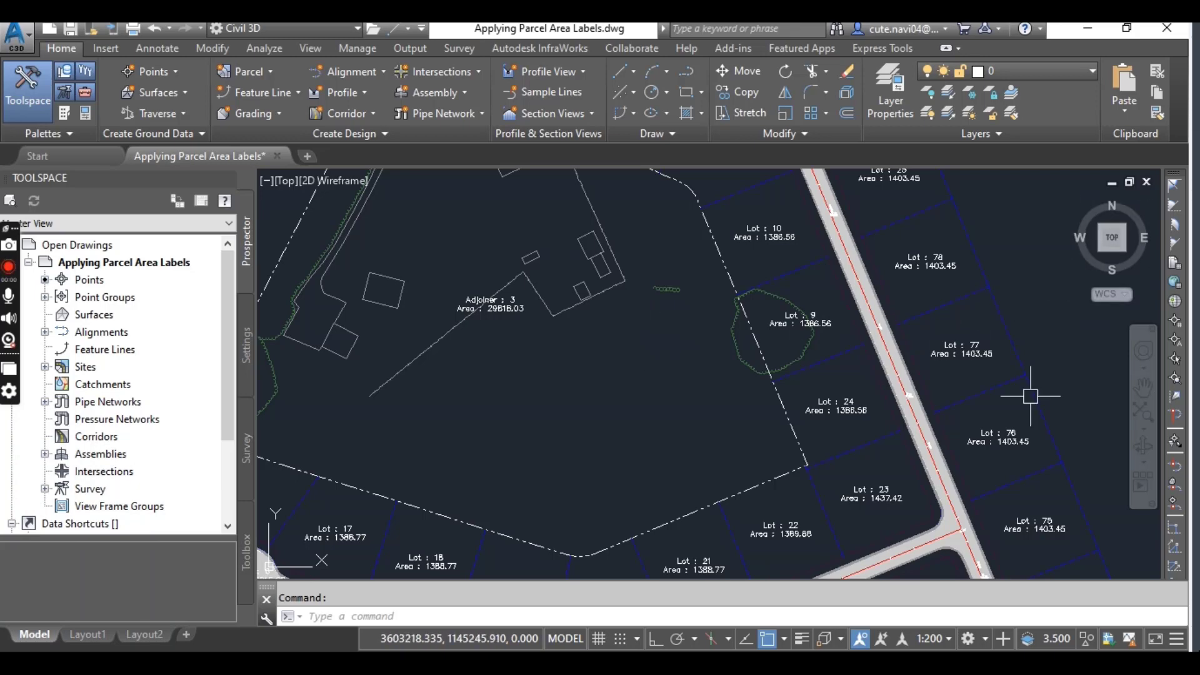
pyautogui.scroll(-2, 657, 409)
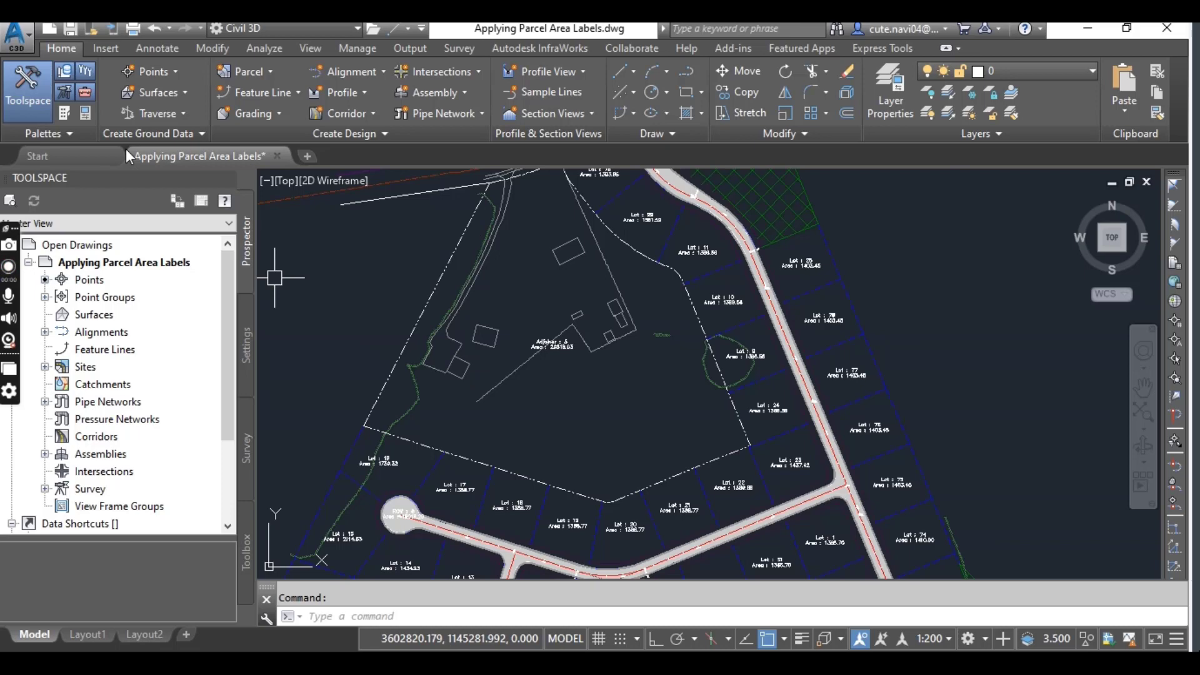
pyautogui.moveTo(150, 160)
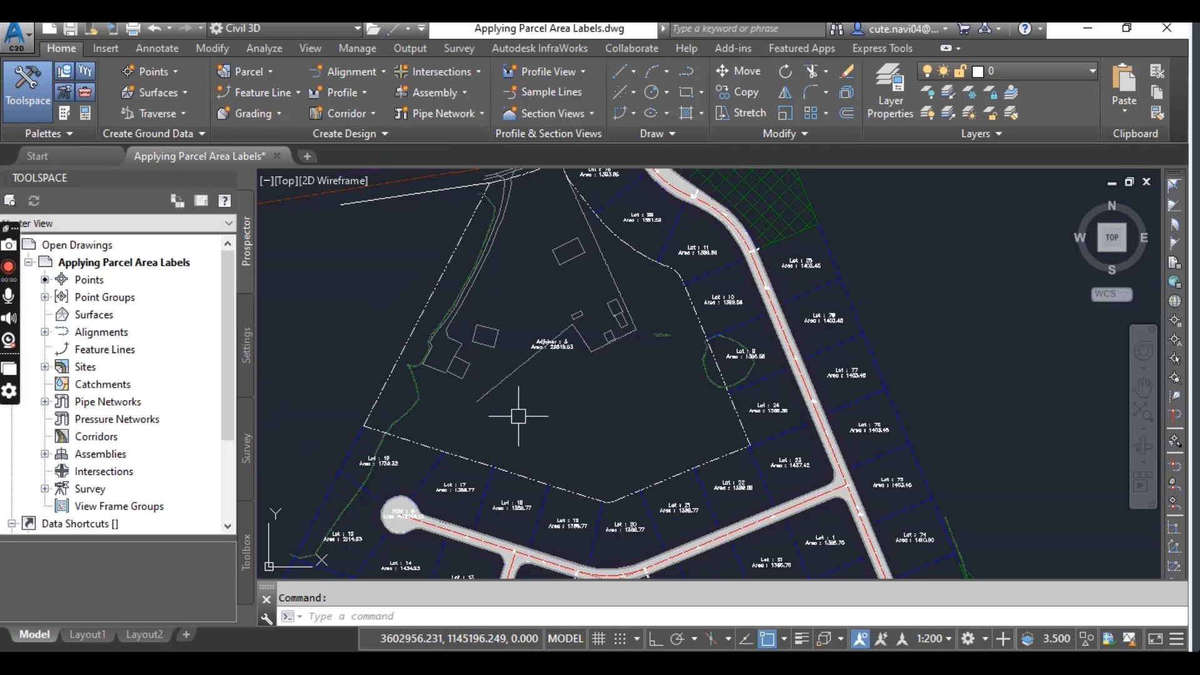
pyautogui.scroll(-2, 534, 416)
pyautogui.moveTo(516, 427); pyautogui.dragTo(559, 379, button='middle')
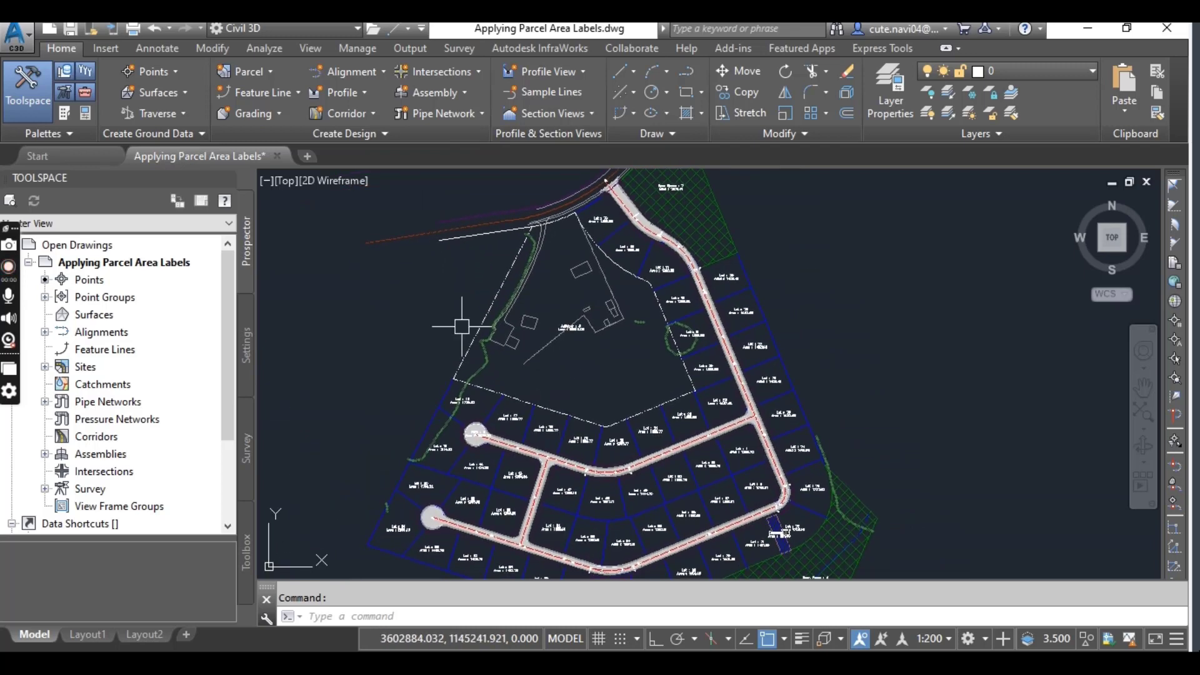
pyautogui.scroll(-1, 641, 380)
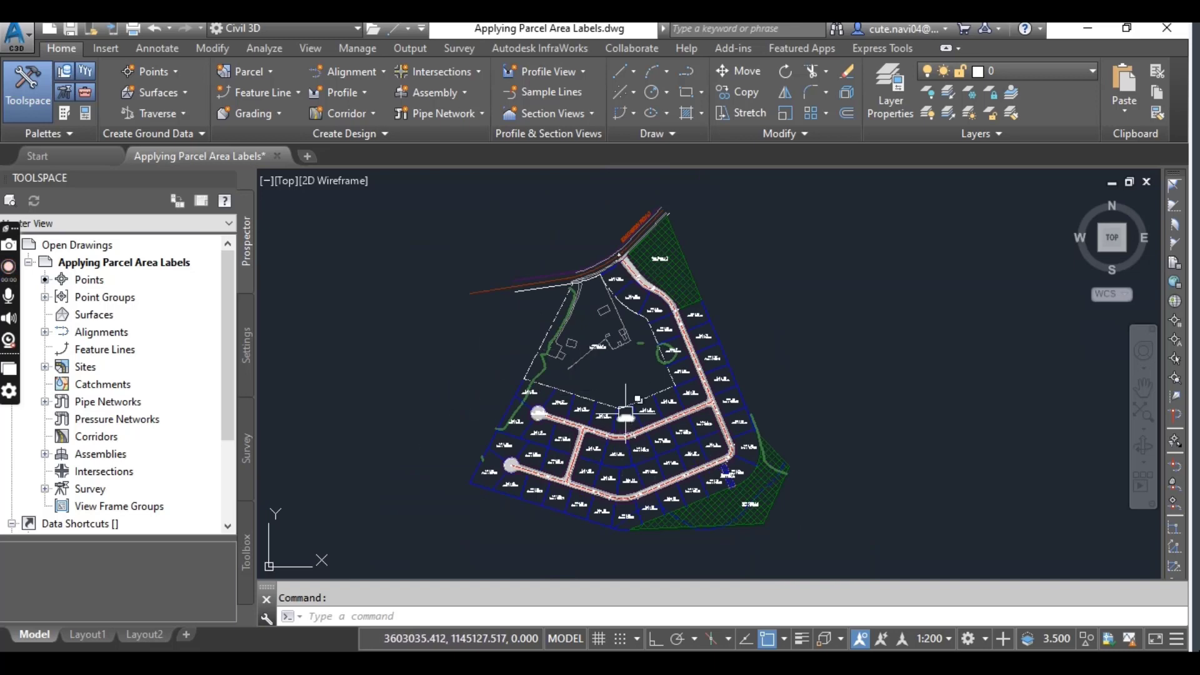
pyautogui.scroll(2, 640, 359)
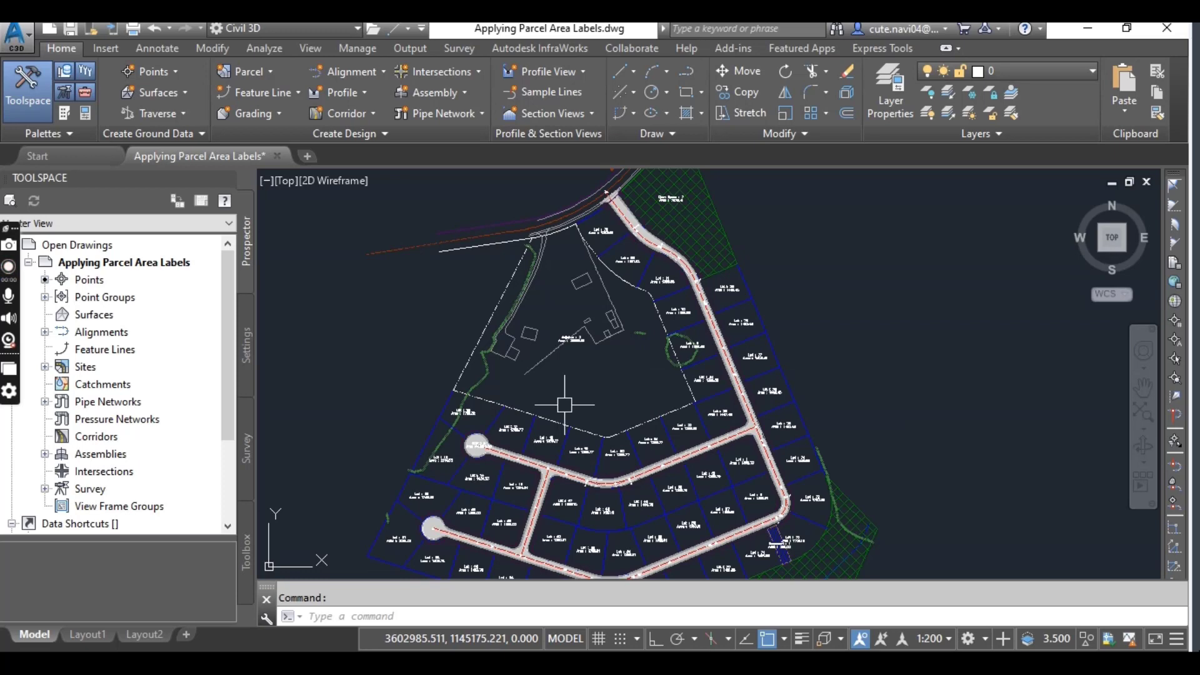
pyautogui.scroll(5, 567, 332)
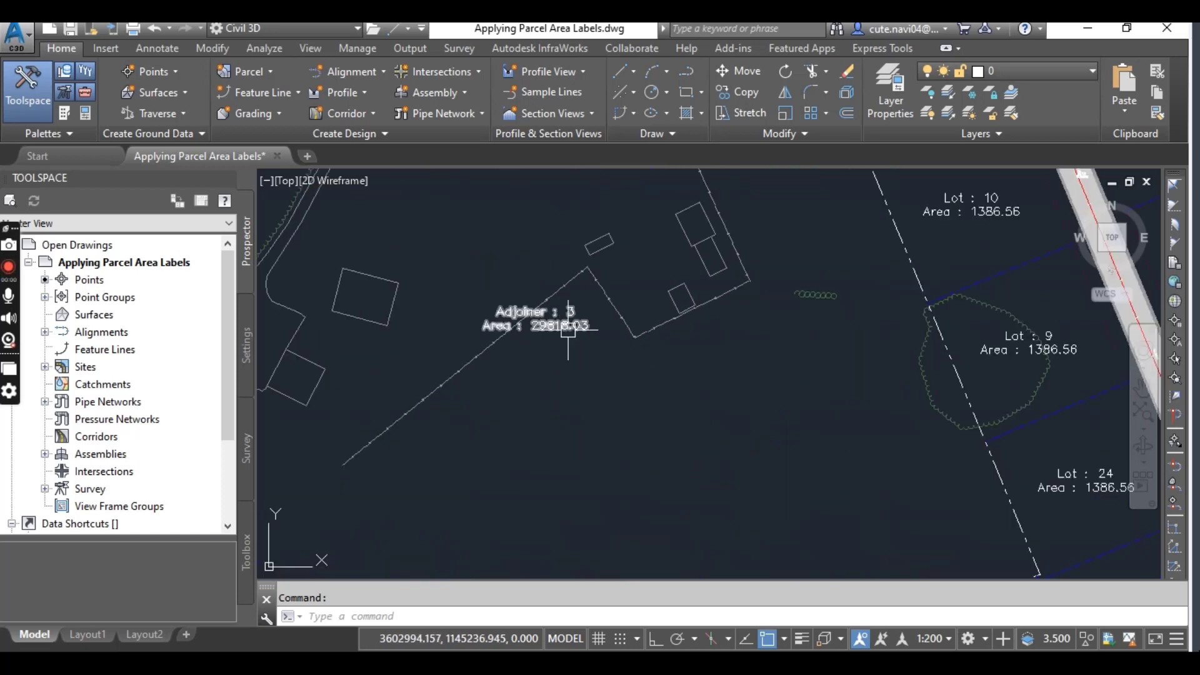
pyautogui.scroll(-5, 569, 333)
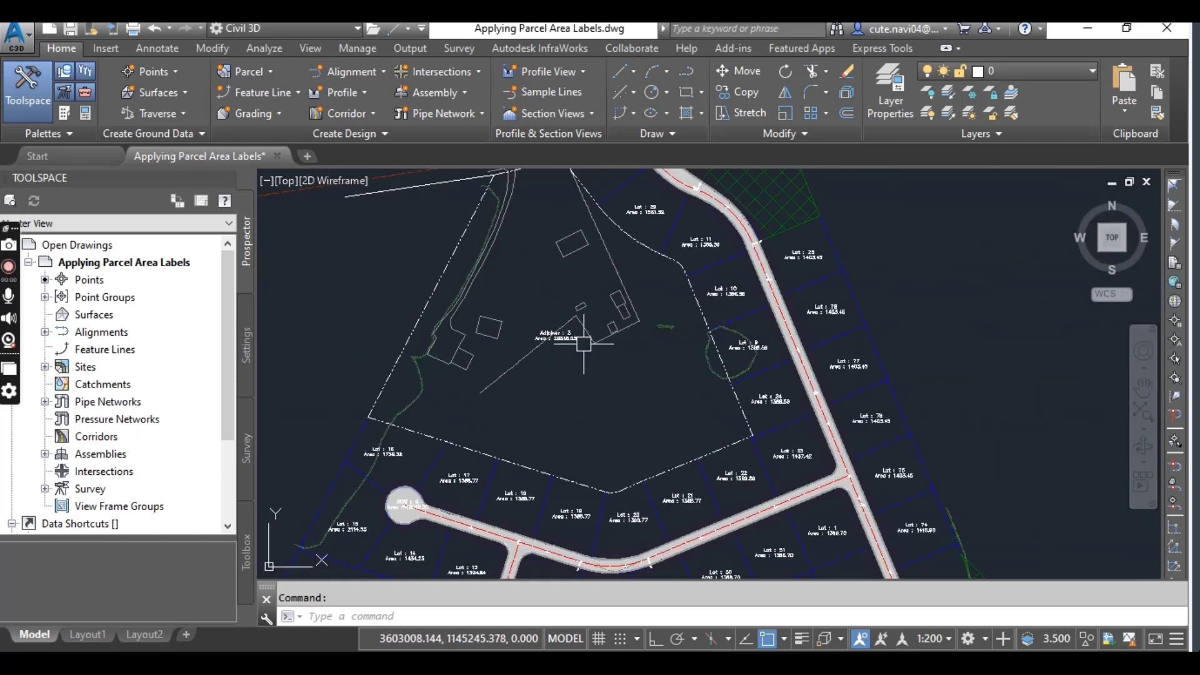
pyautogui.scroll(3, 575, 341)
pyautogui.scroll(2, 566, 343)
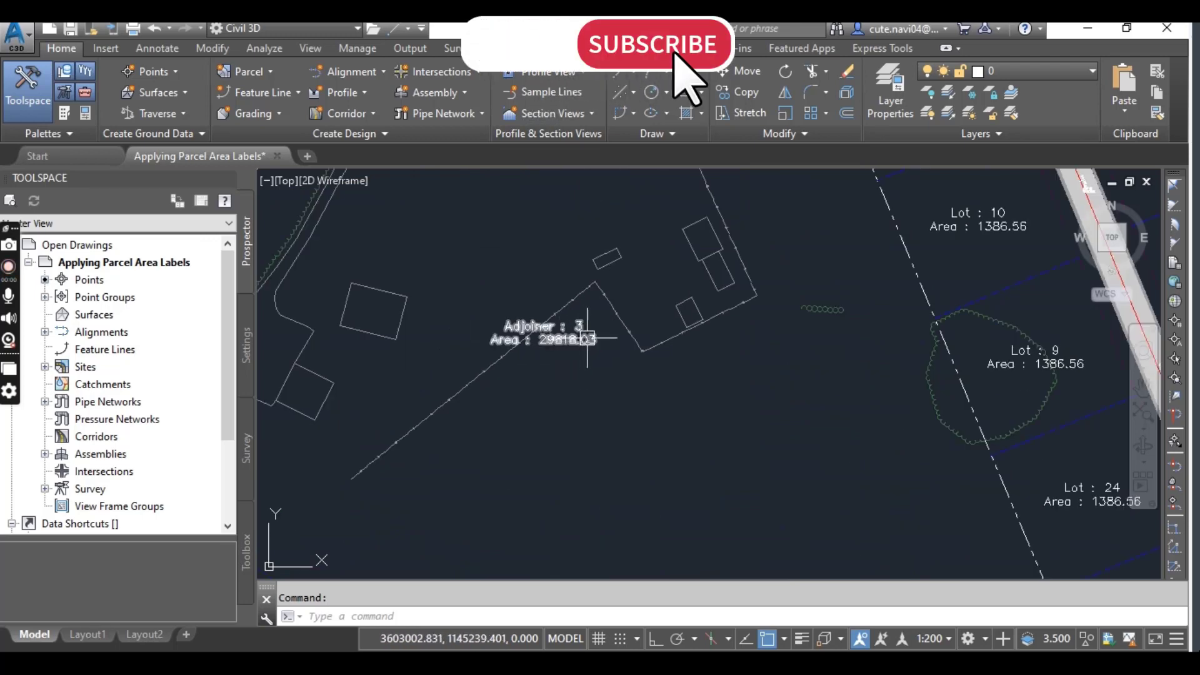
pyautogui.scroll(-2, 585, 337)
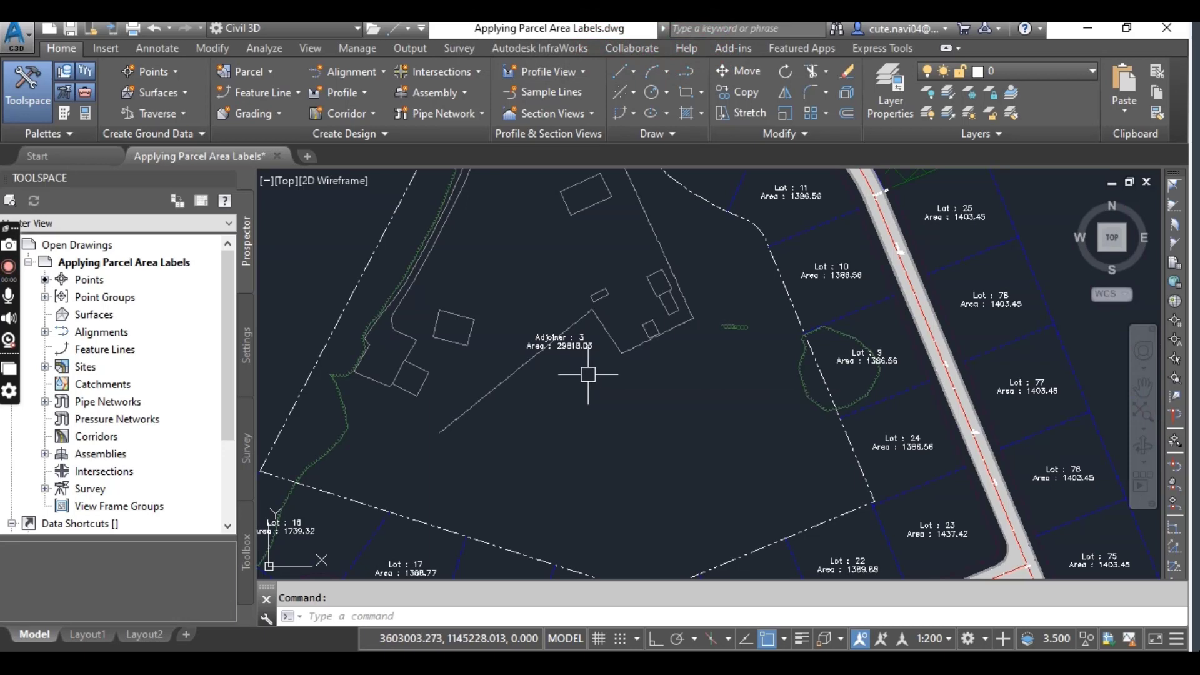
pyautogui.scroll(2, 587, 375)
# Open Adjoiner 3's Parcel Properties and set its area label style to Existing Description and Area
pyautogui.click(572, 327)
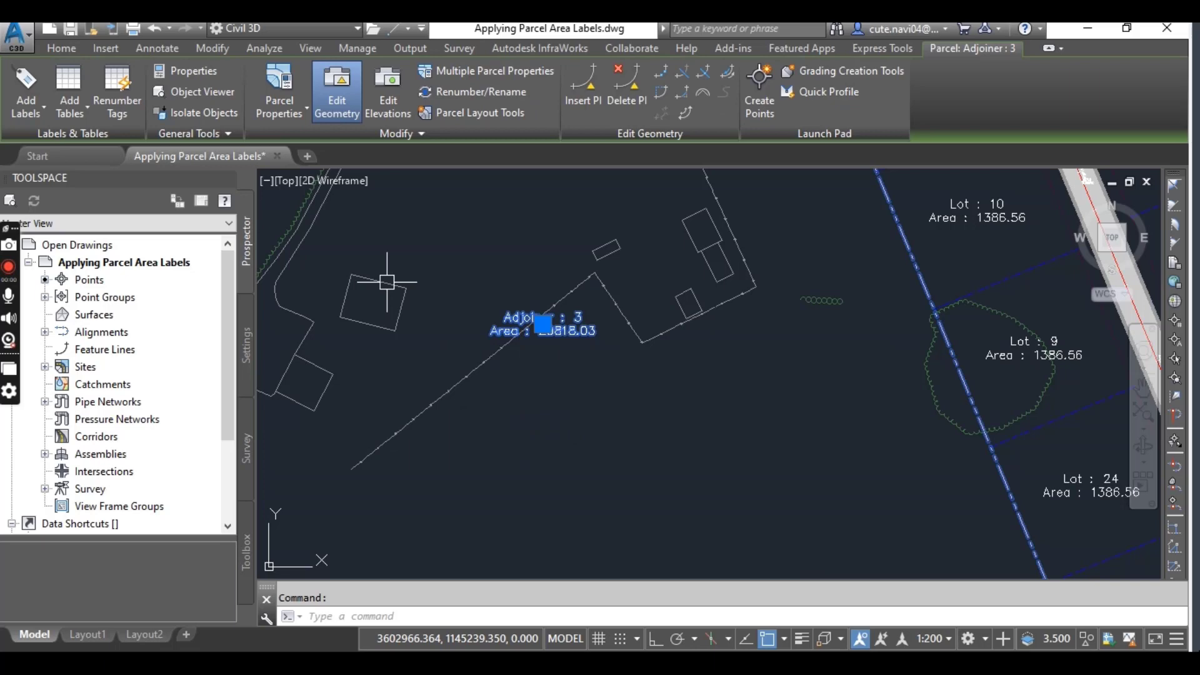
pyautogui.click(279, 87)
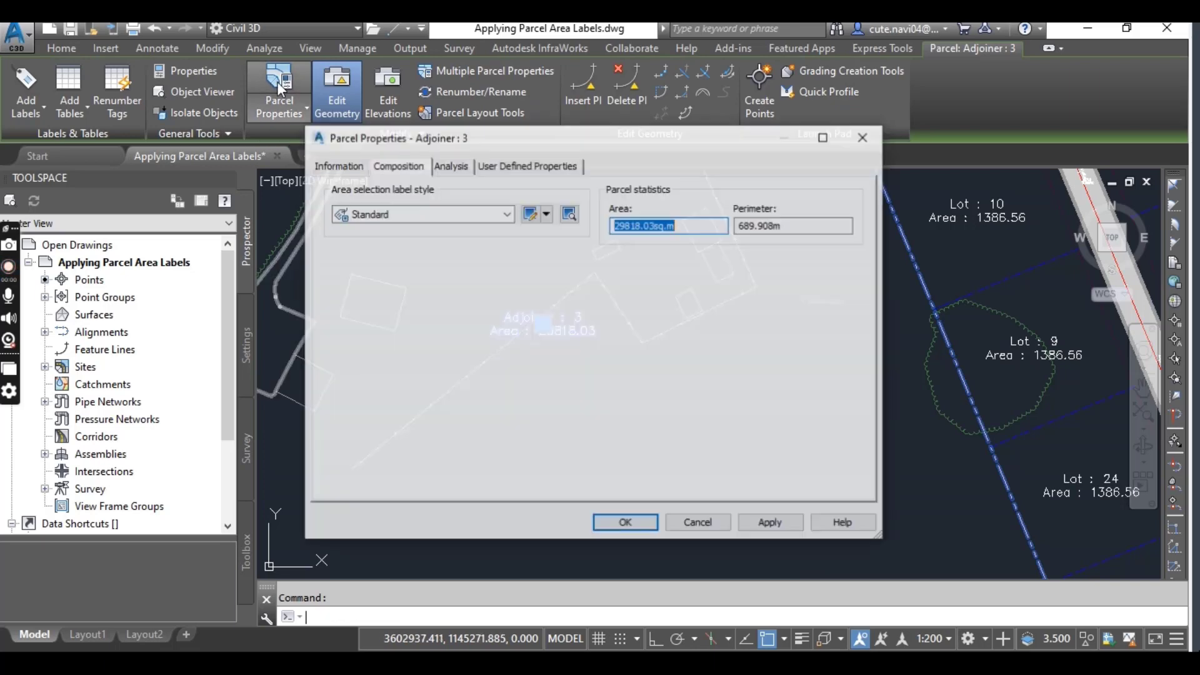
pyautogui.click(344, 169)
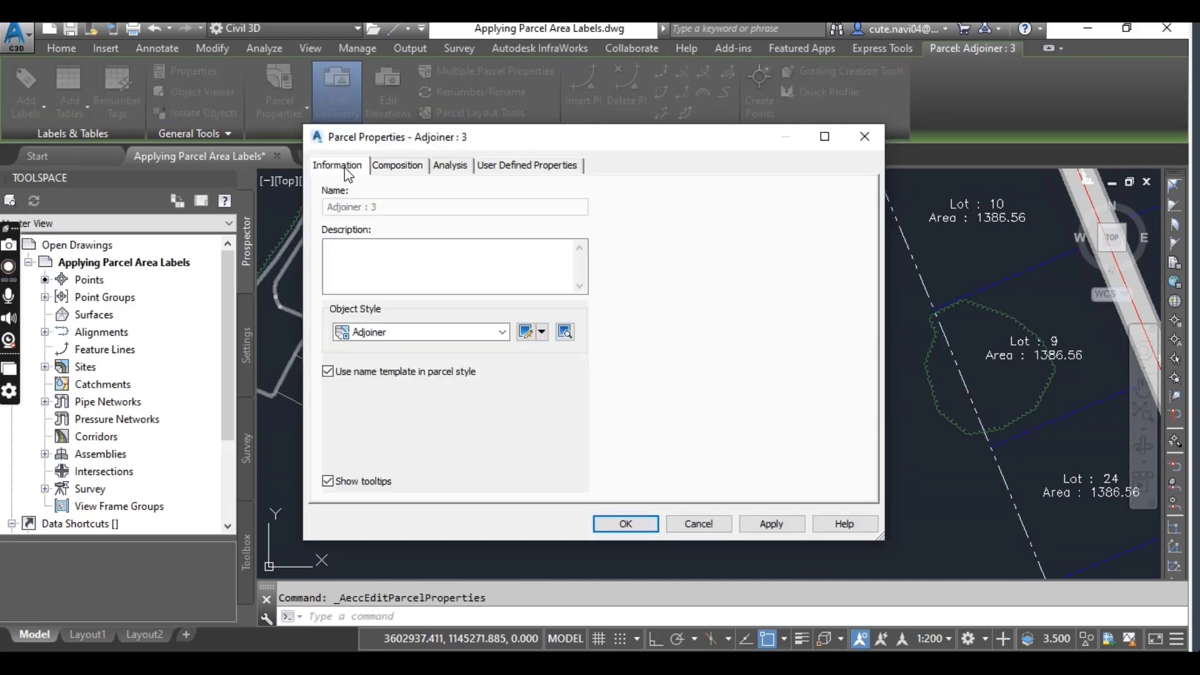
pyautogui.click(398, 168)
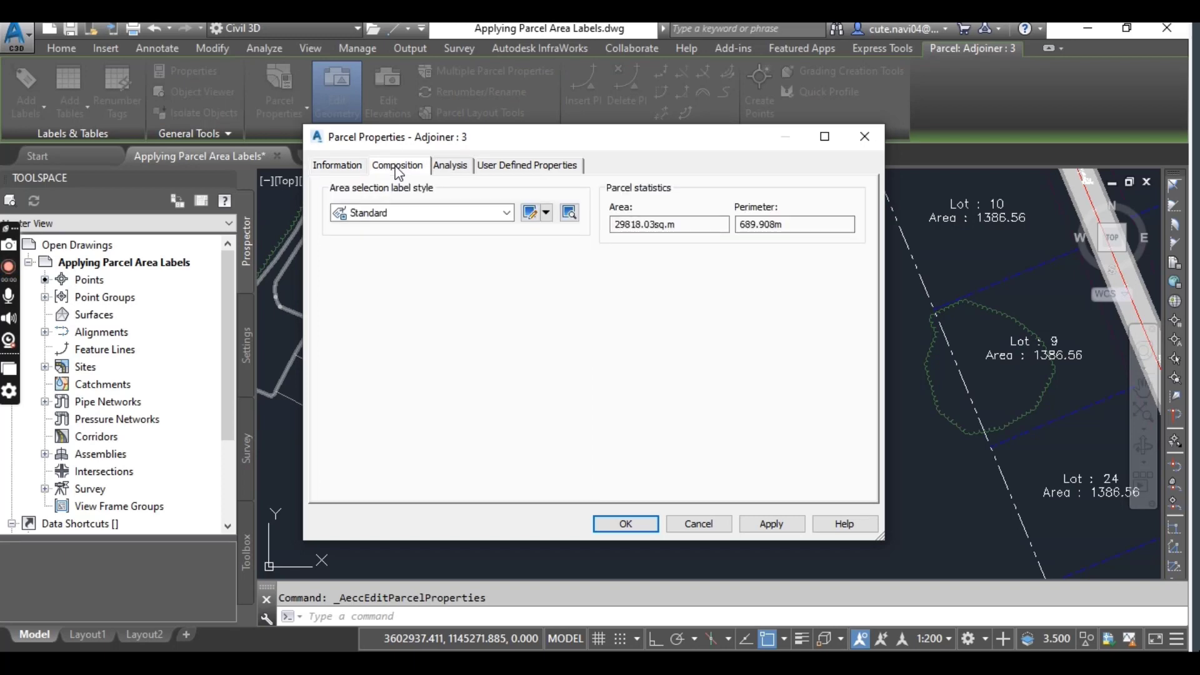
pyautogui.click(396, 213)
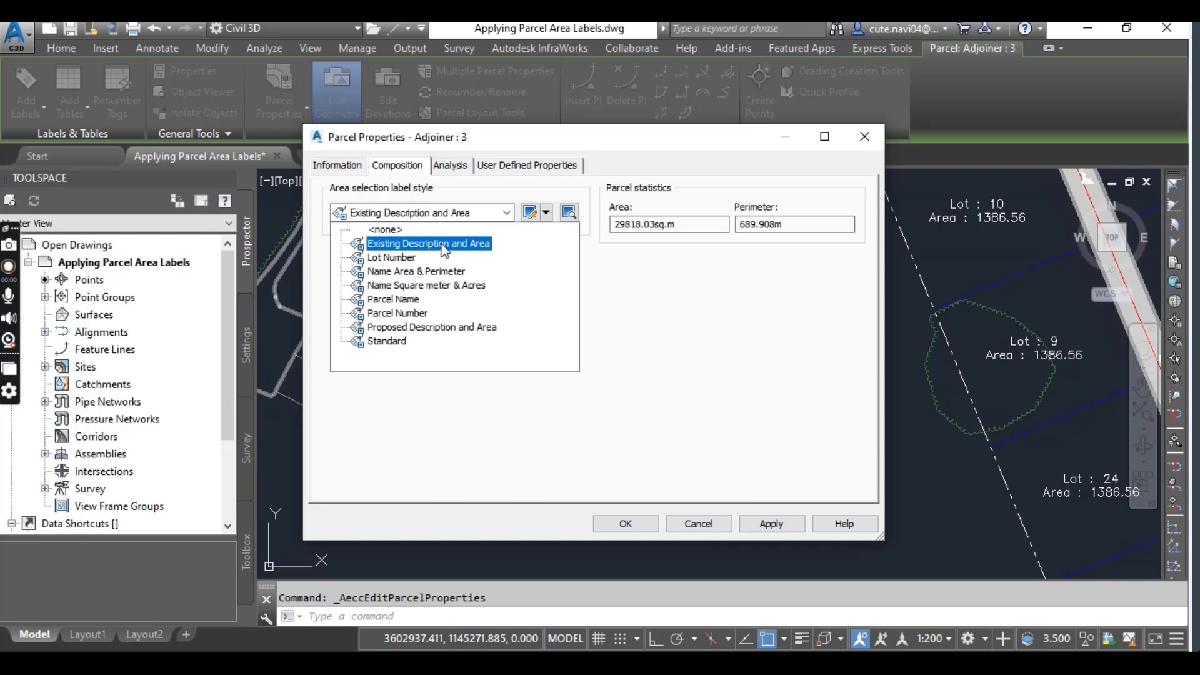
pyautogui.click(445, 250)
# Enter the owner's name with deed reference DBV 1234, PG 567 as Adjoiner 3's description and apply
pyautogui.click(348, 166)
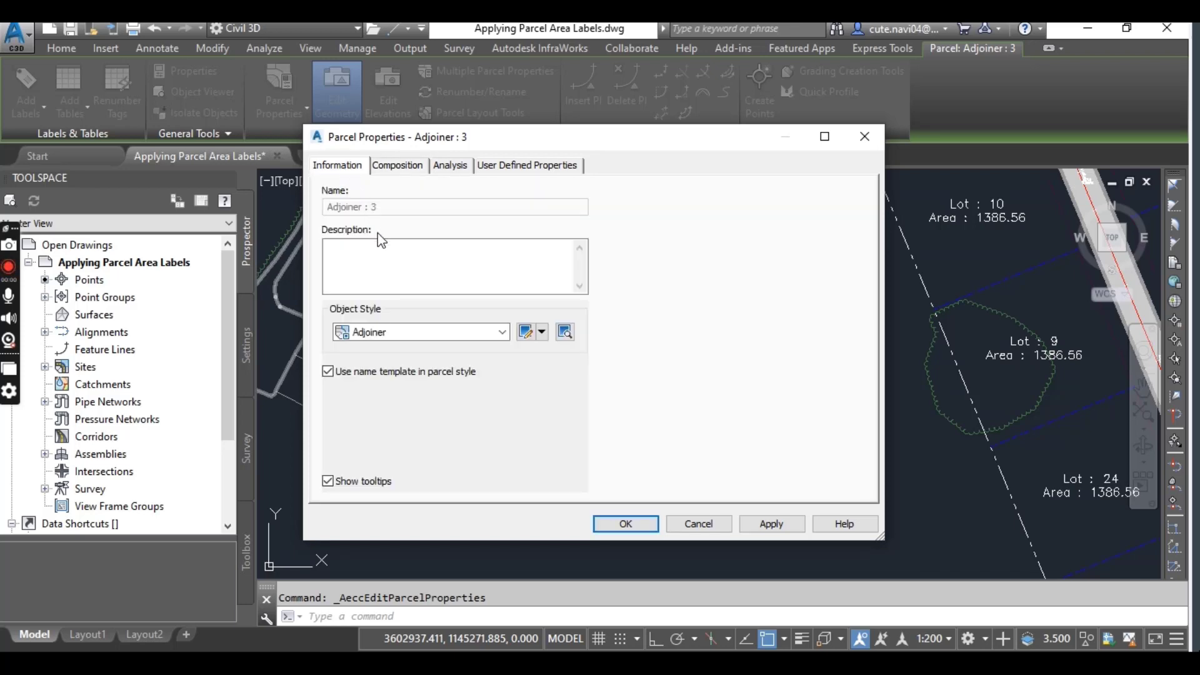
pyautogui.click(371, 265)
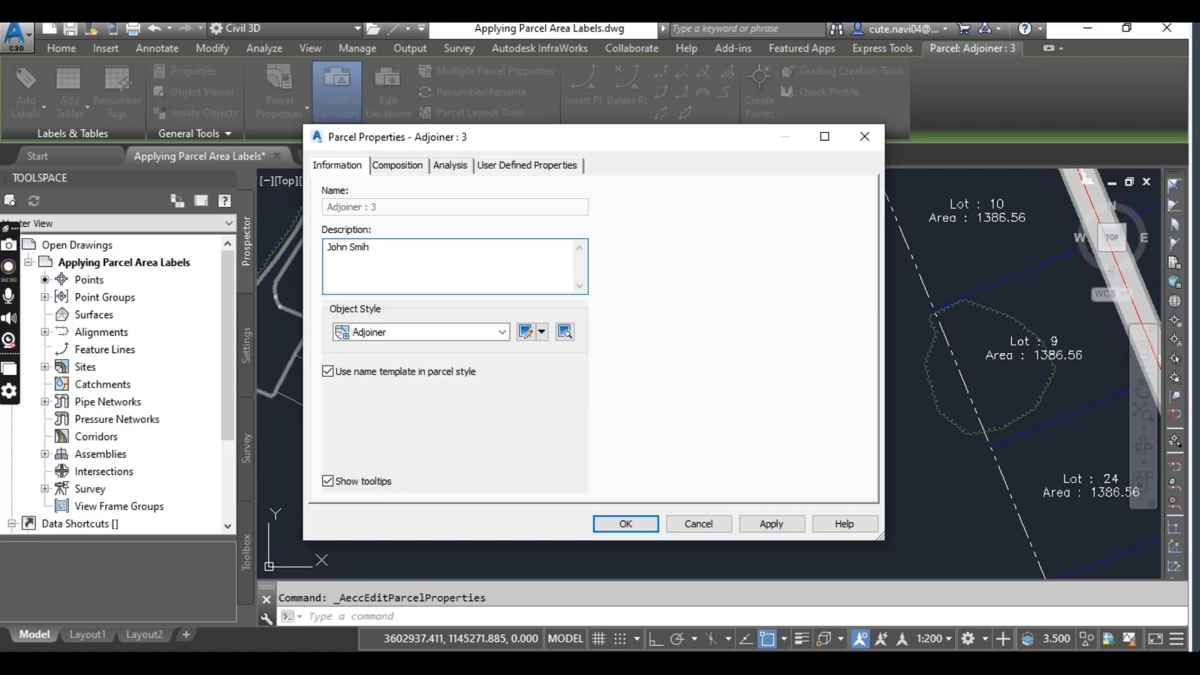
pyautogui.write('BV 1234, PG 567')
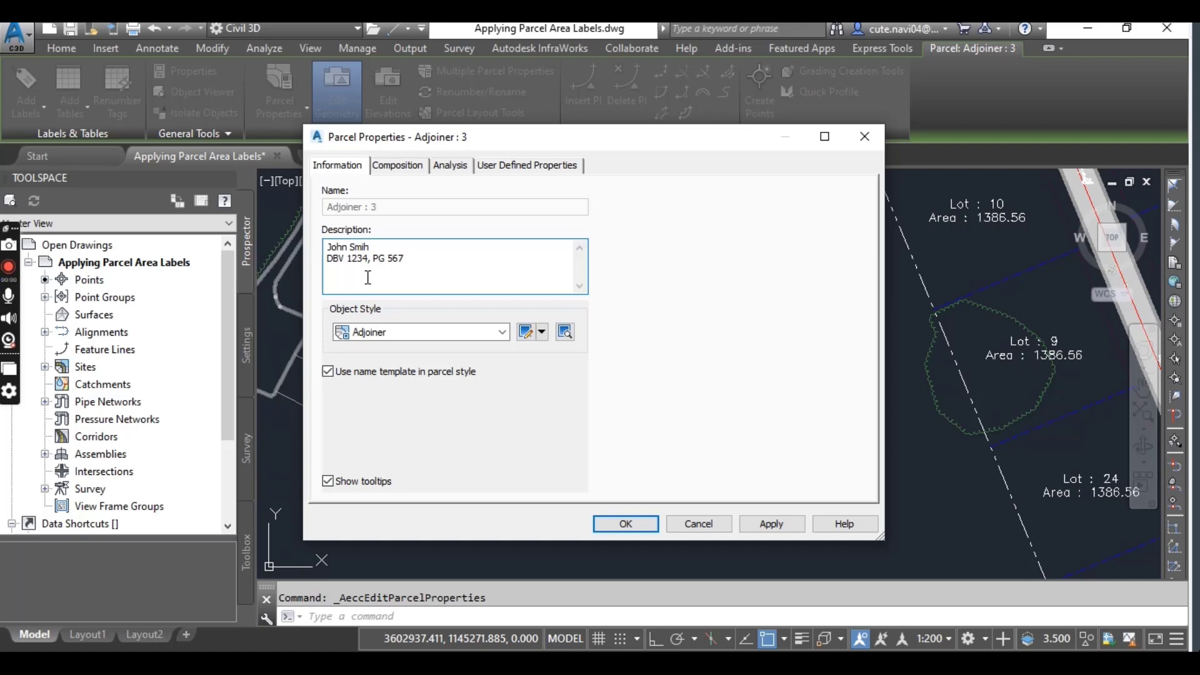
pyautogui.click(626, 525)
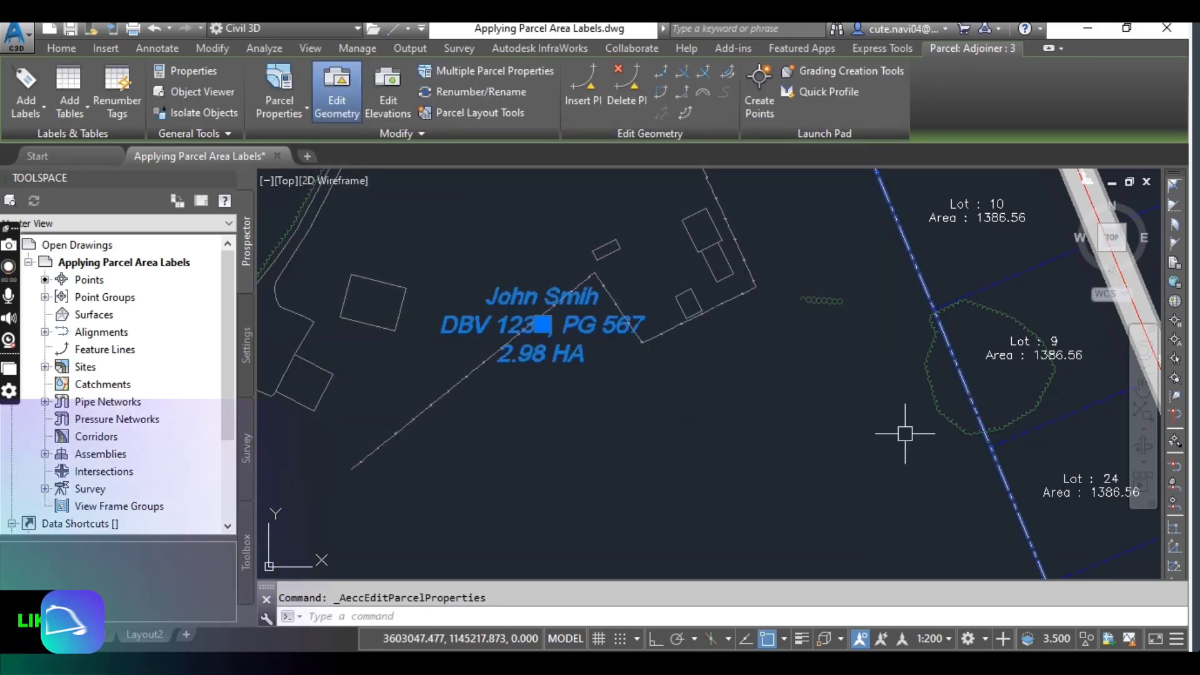
pyautogui.press('Escape')
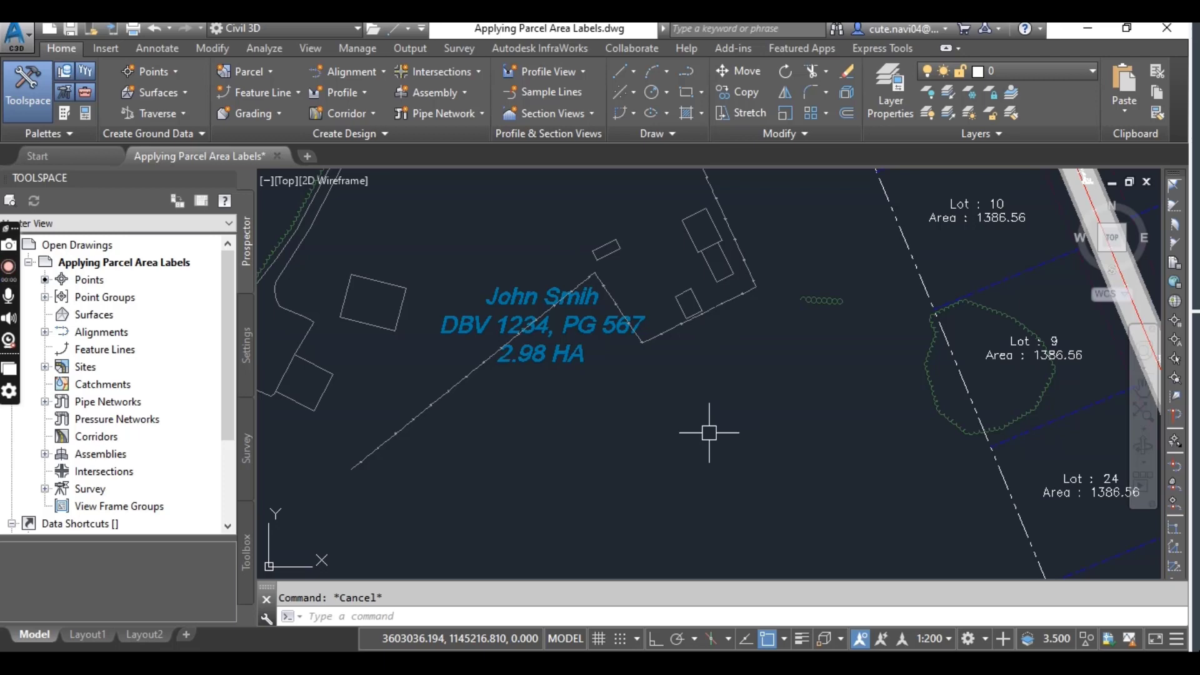
pyautogui.moveTo(615, 411)
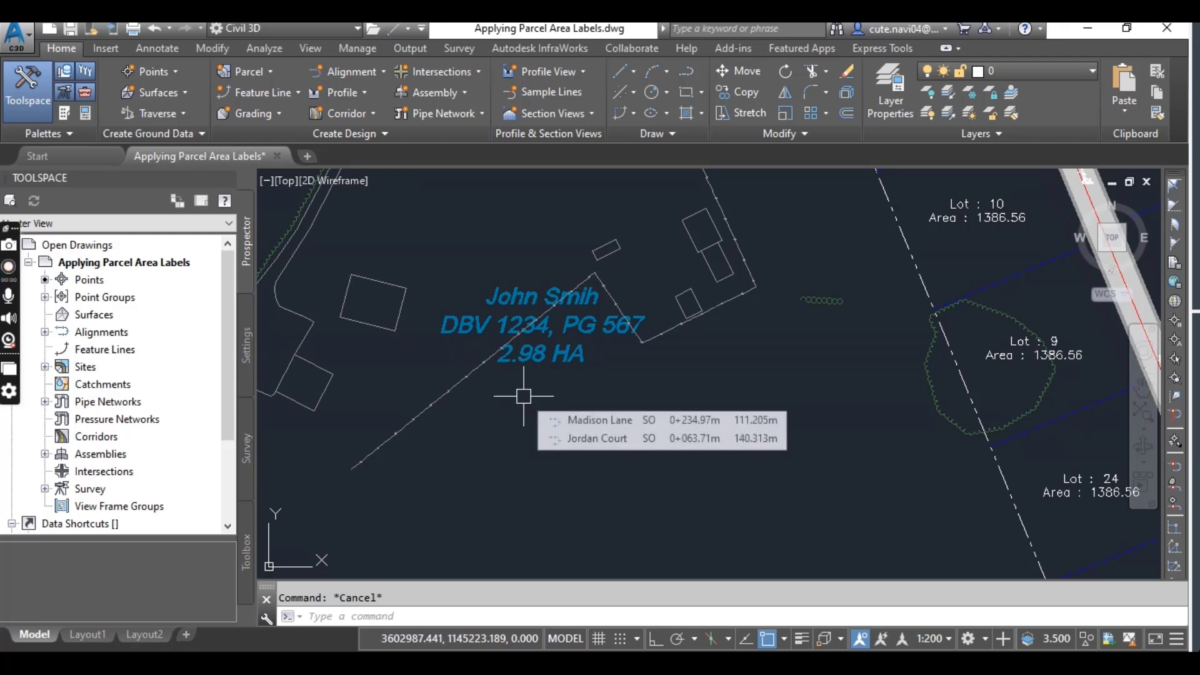
# Select the ROW : 6 parcel in the west cul-de-sac, picking Parcel over its hatch
pyautogui.scroll(-6, 519, 397)
pyautogui.scroll(-2, 616, 360)
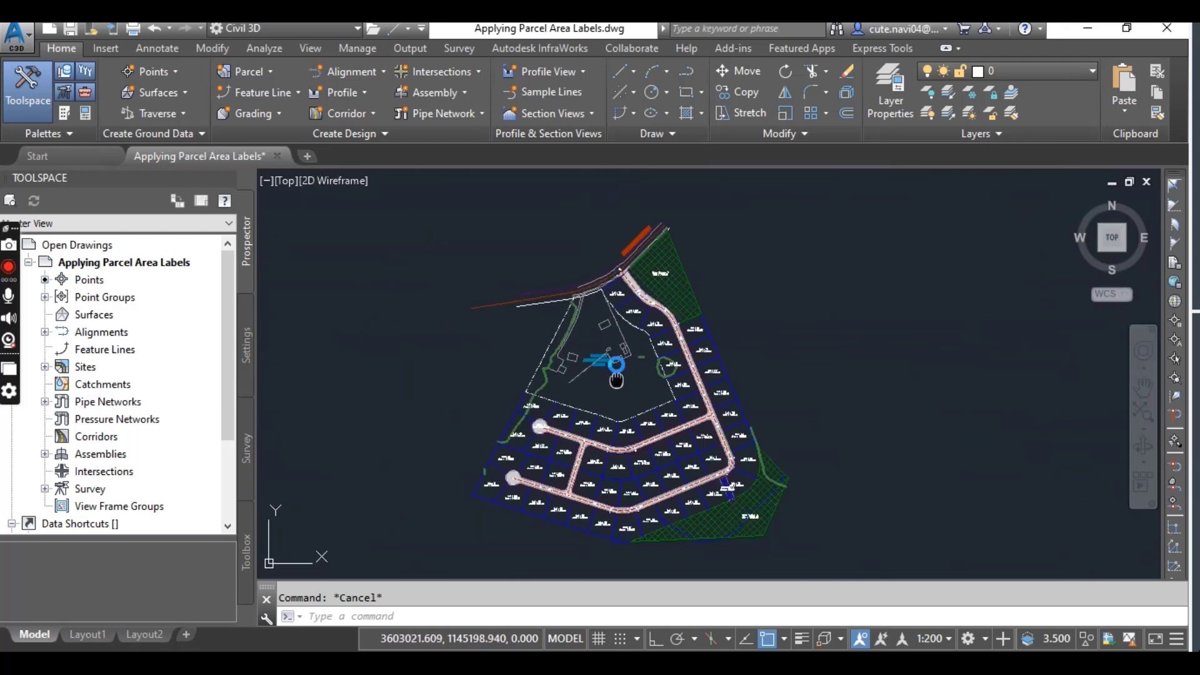
pyautogui.scroll(4, 546, 333)
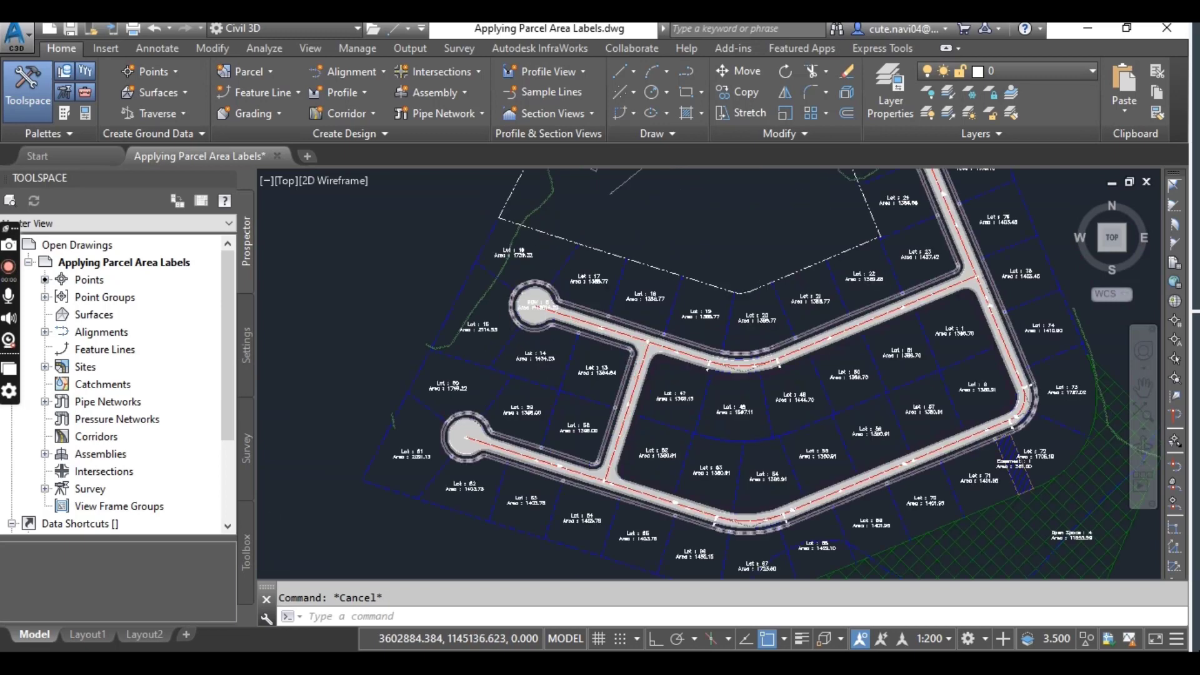
pyautogui.scroll(5, 545, 333)
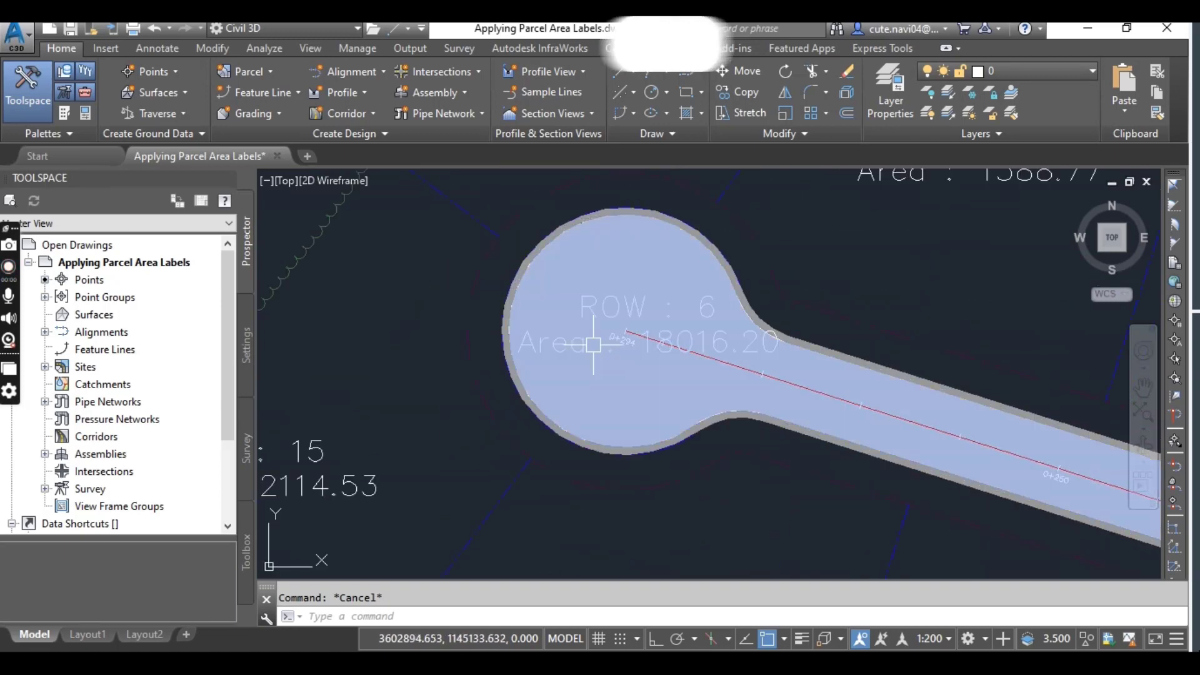
pyautogui.click(634, 303)
pyautogui.click(635, 306)
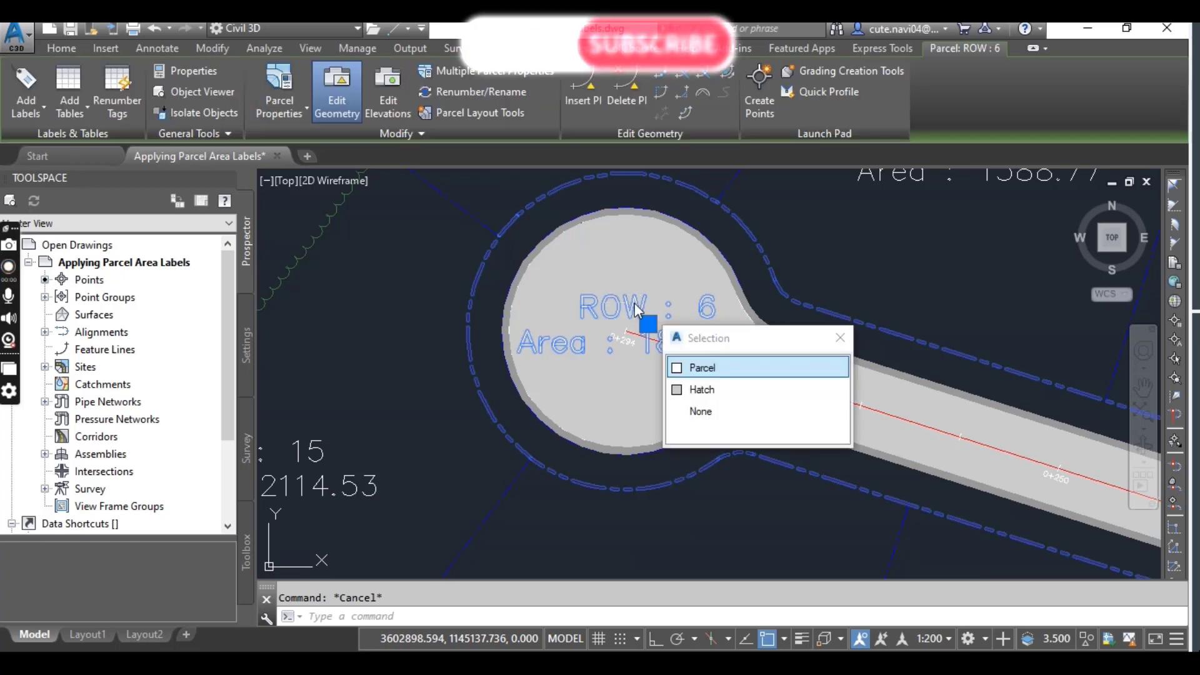
pyautogui.click(694, 368)
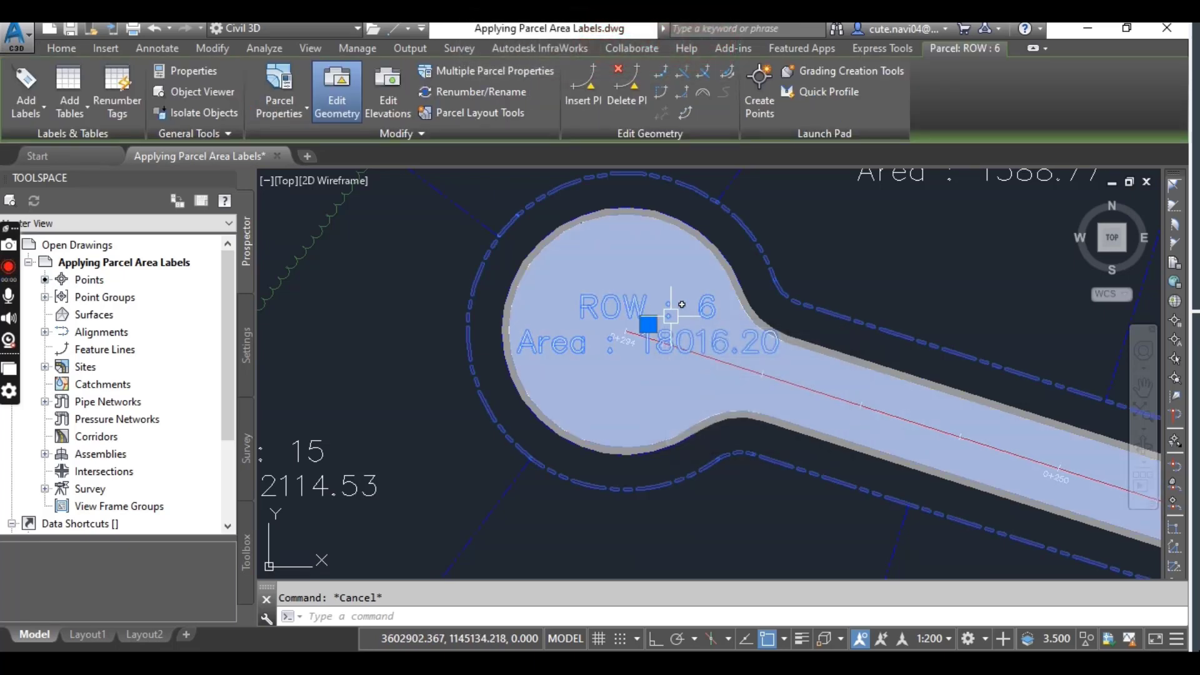
# Set the ROW : 6 parcel's area label style to <none> in Parcel Properties
pyautogui.click(286, 87)
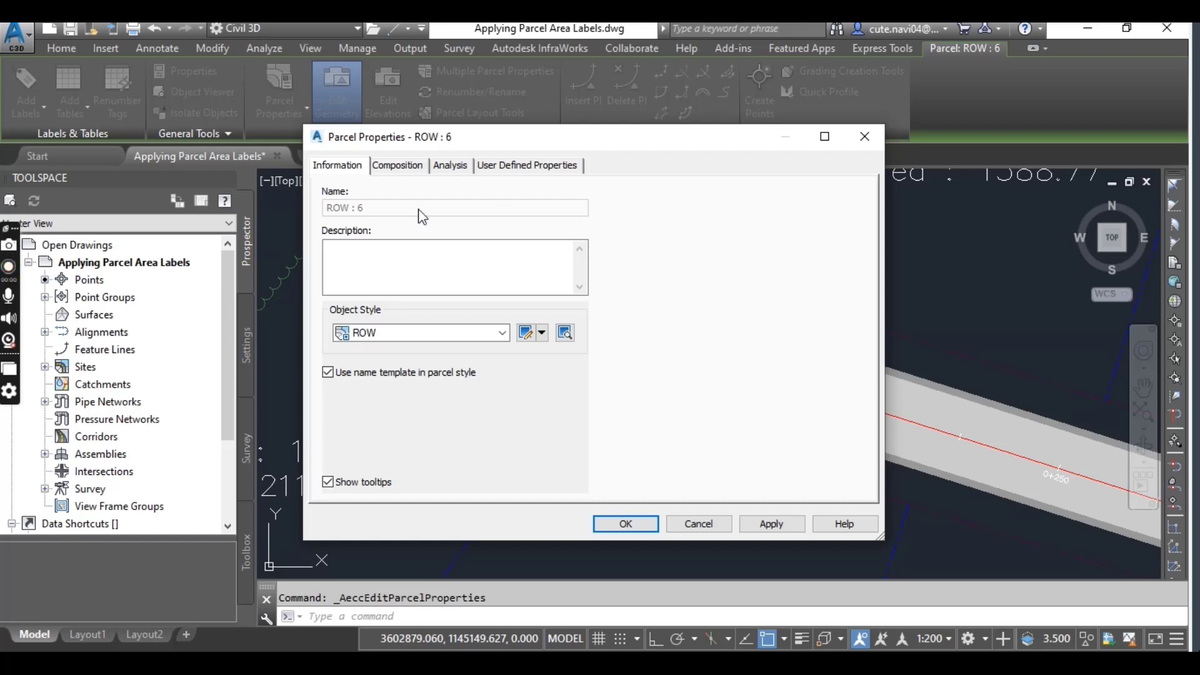
pyautogui.click(395, 167)
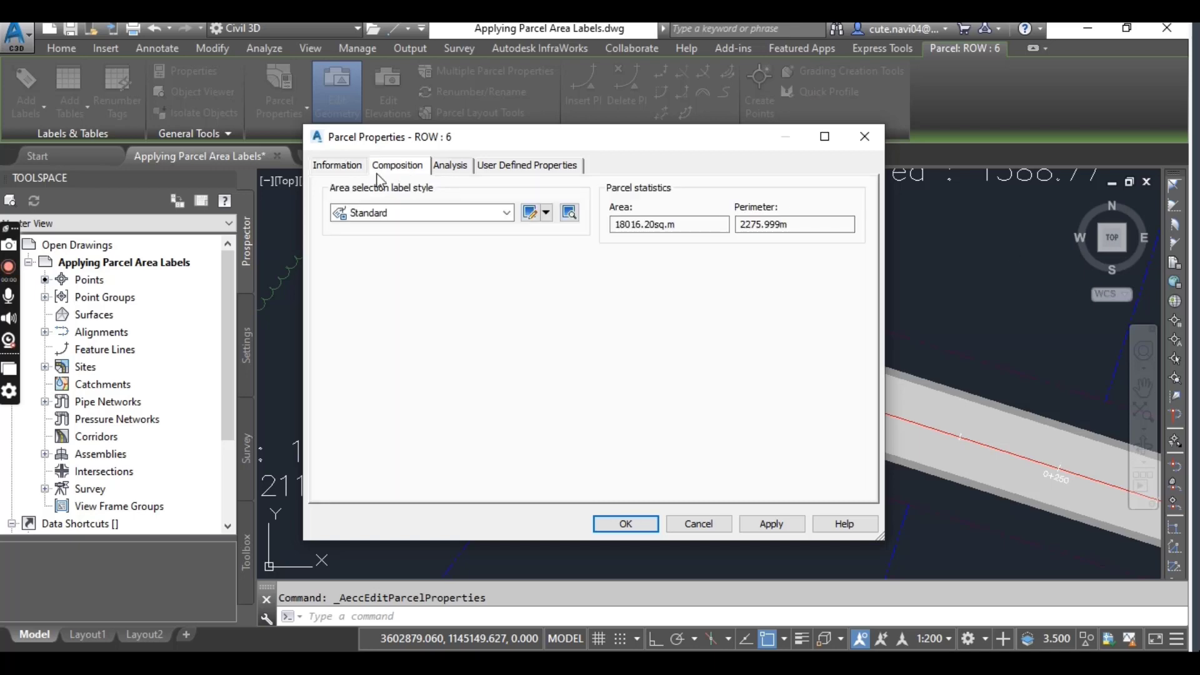
pyautogui.click(395, 218)
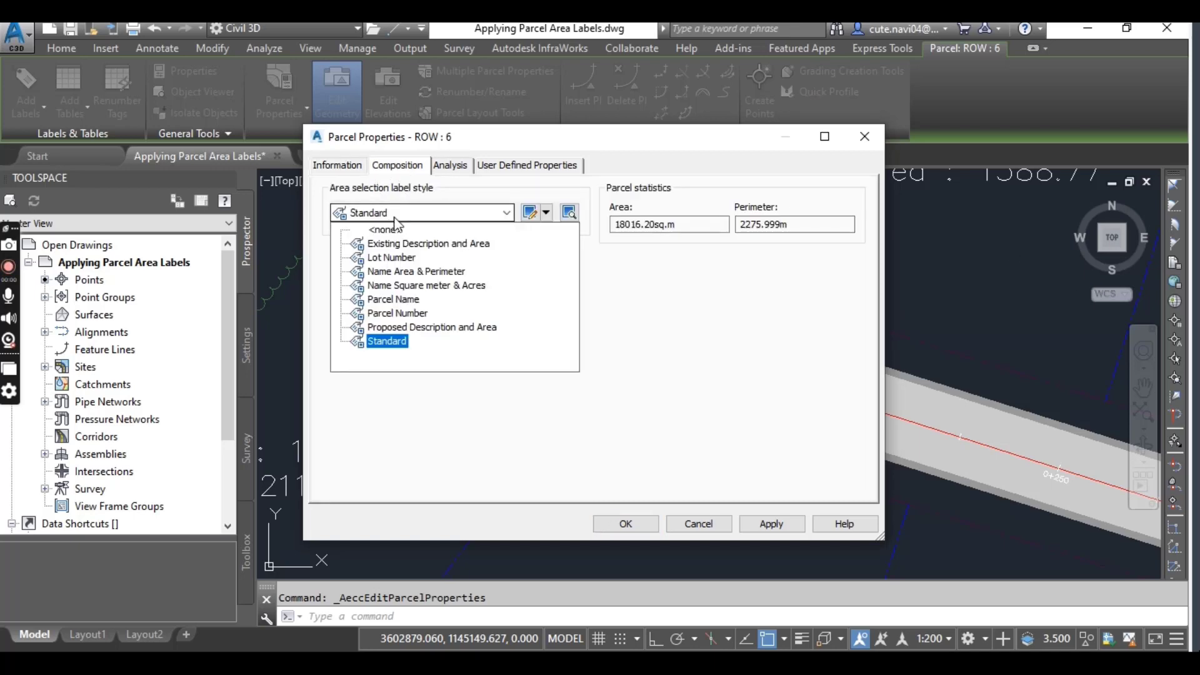
pyautogui.click(386, 229)
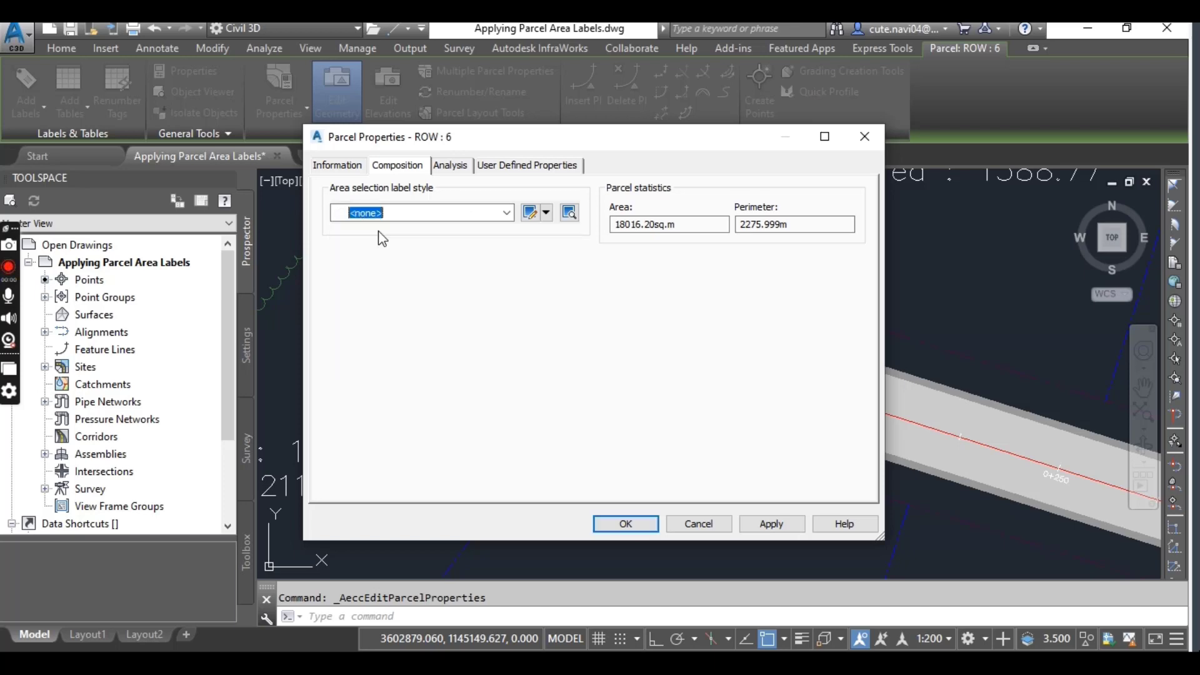
pyautogui.click(626, 523)
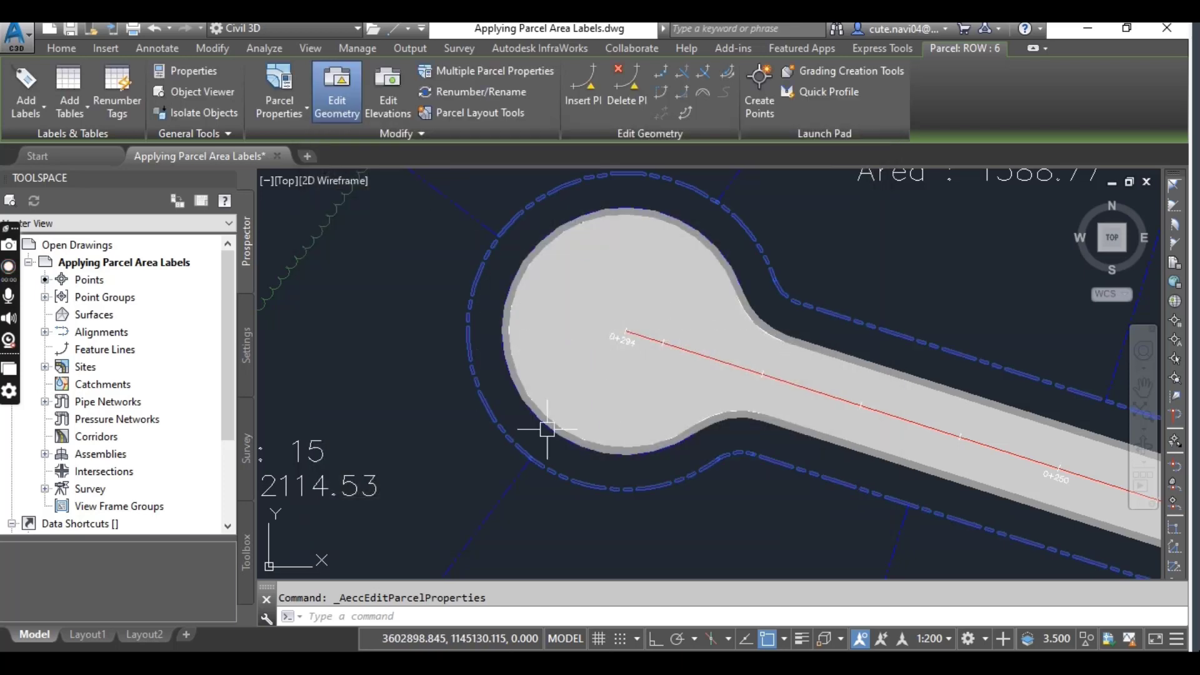
pyautogui.scroll(-5, 611, 415)
pyautogui.scroll(-3, 597, 405)
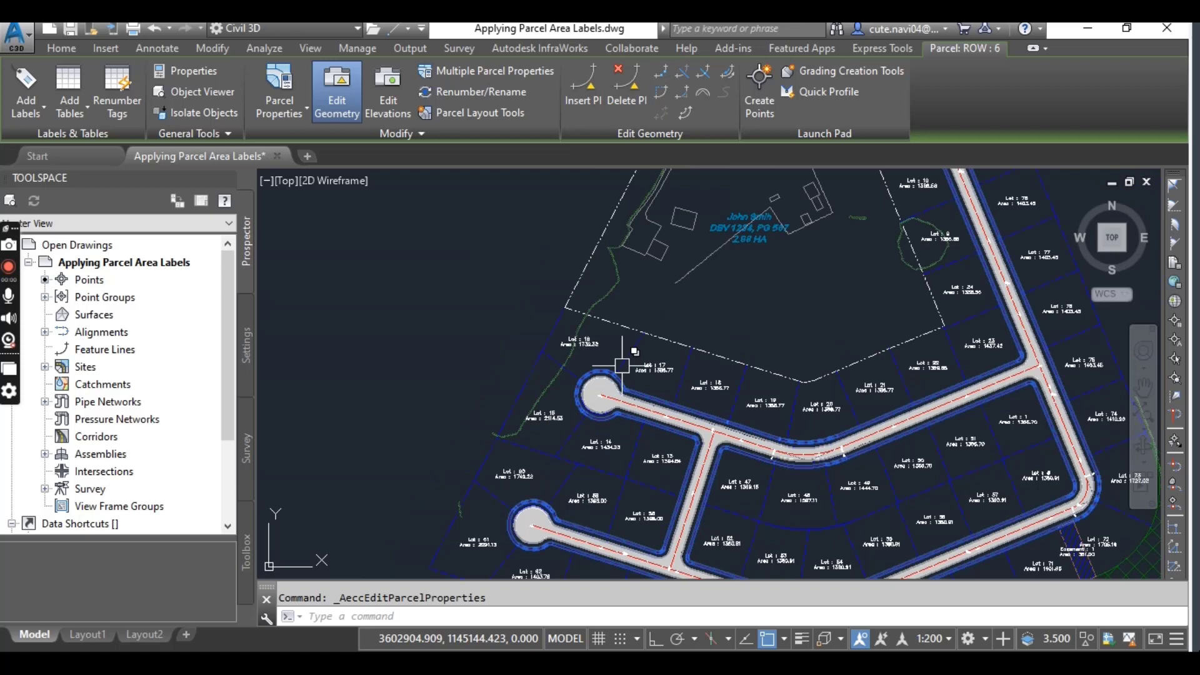
pyautogui.press('Escape')
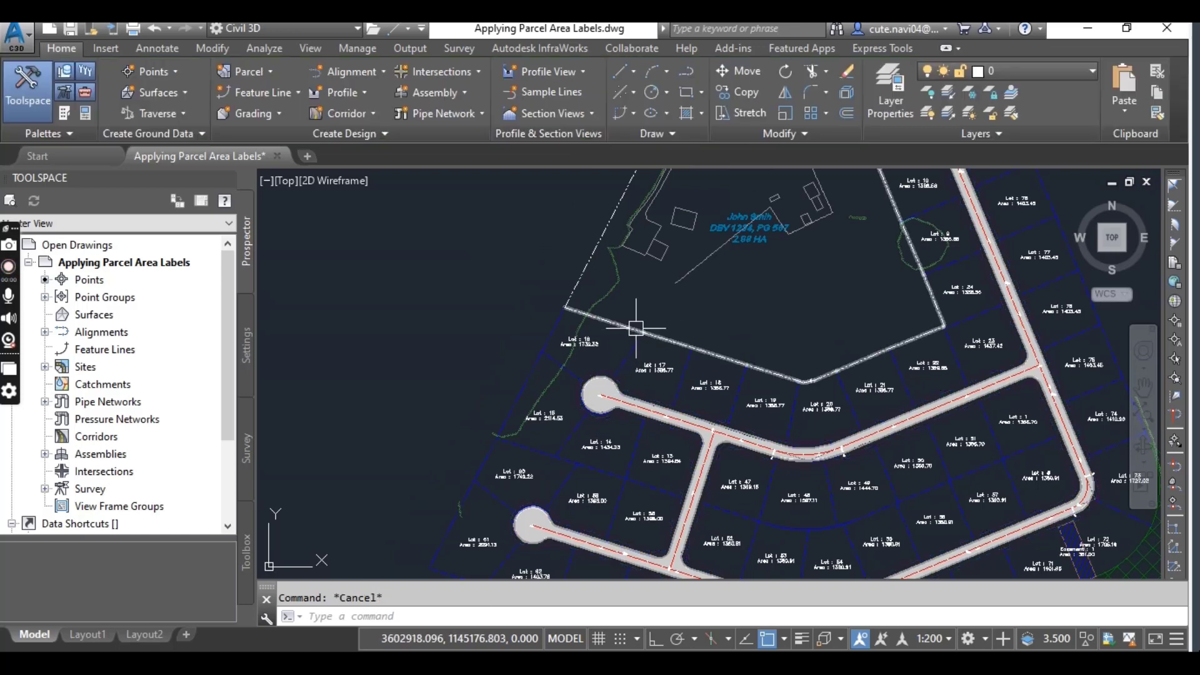
pyautogui.scroll(-5, 644, 326)
pyautogui.scroll(3, 701, 356)
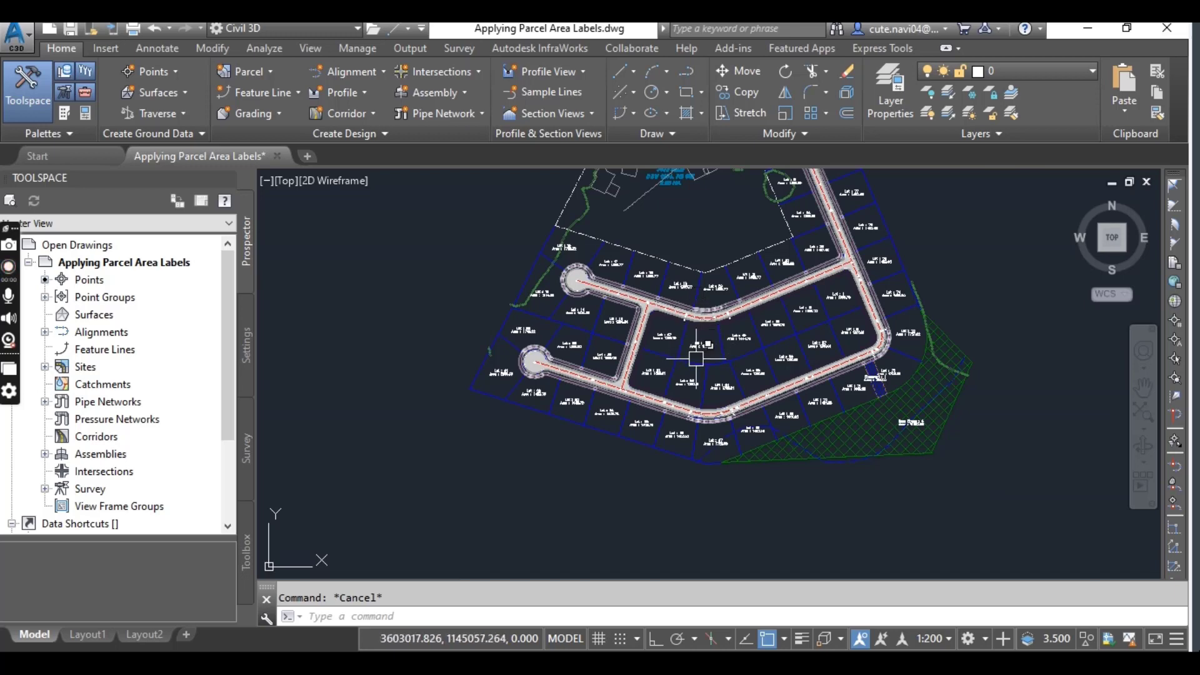
pyautogui.moveTo(821, 476)
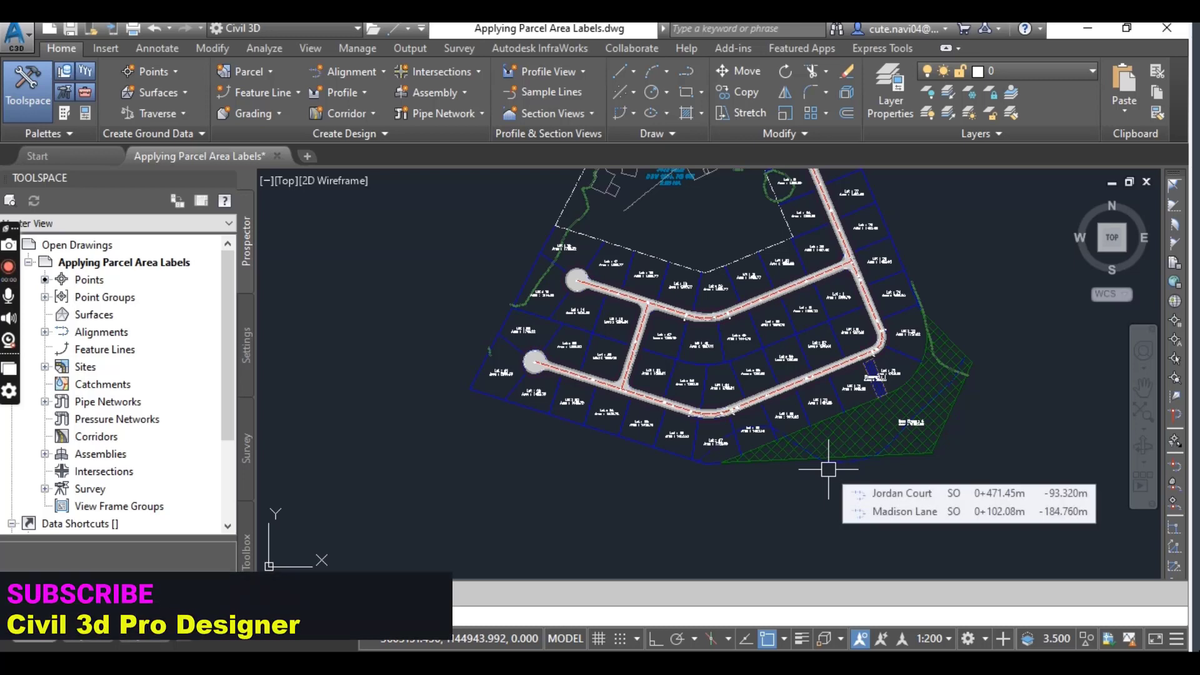
pyautogui.moveTo(876, 423)
pyautogui.mouseDown(button='middle')
pyautogui.moveTo(694, 462)
pyautogui.moveTo(694, 500)
pyautogui.moveTo(621, 219)
pyautogui.mouseUp(button='middle')
pyautogui.scroll(4, 621, 219)
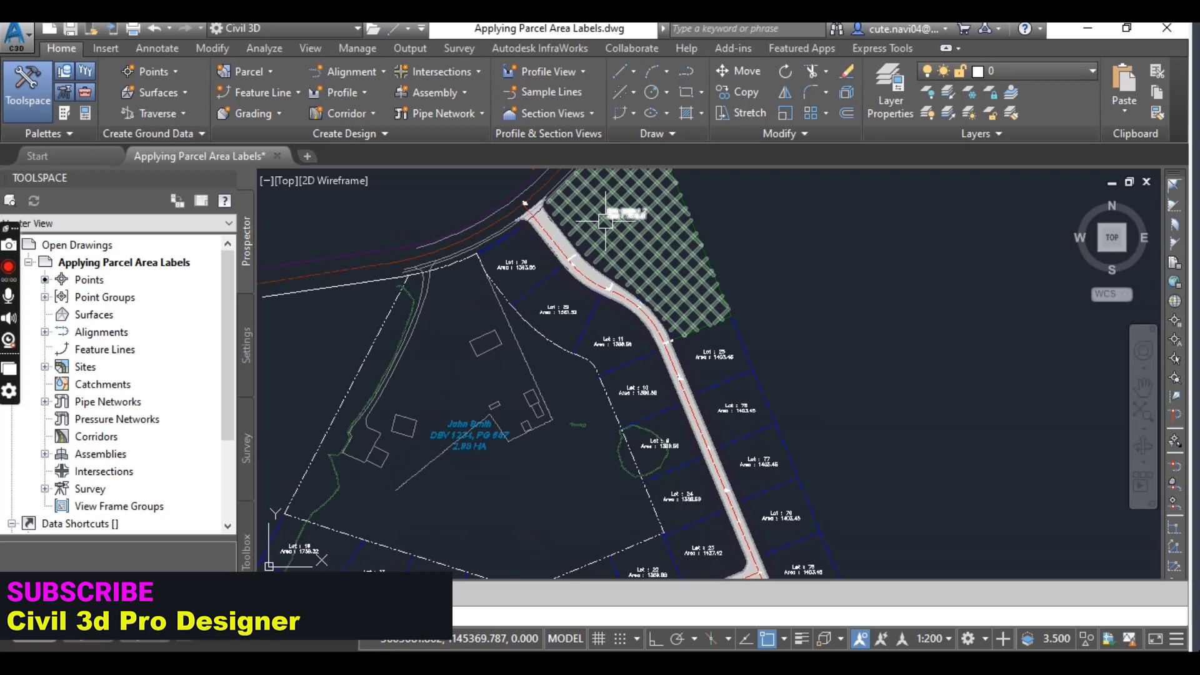
pyautogui.scroll(4, 634, 219)
pyautogui.click(636, 220)
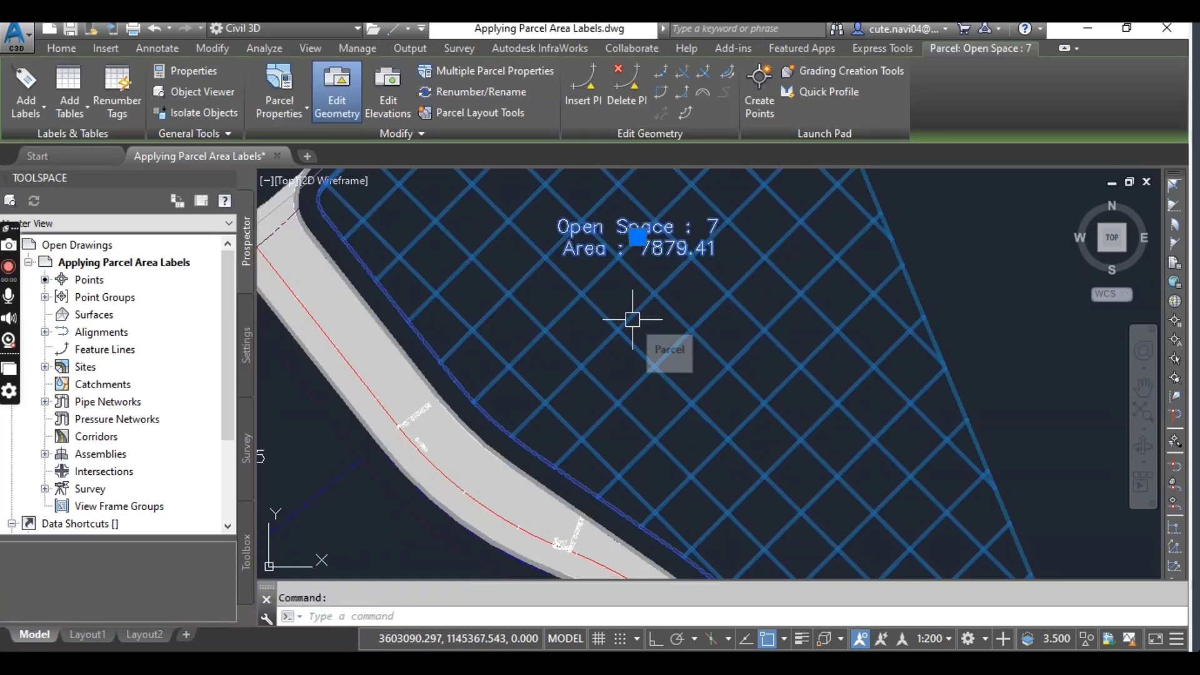
pyautogui.scroll(-2, 634, 318)
pyautogui.scroll(-4, 634, 318)
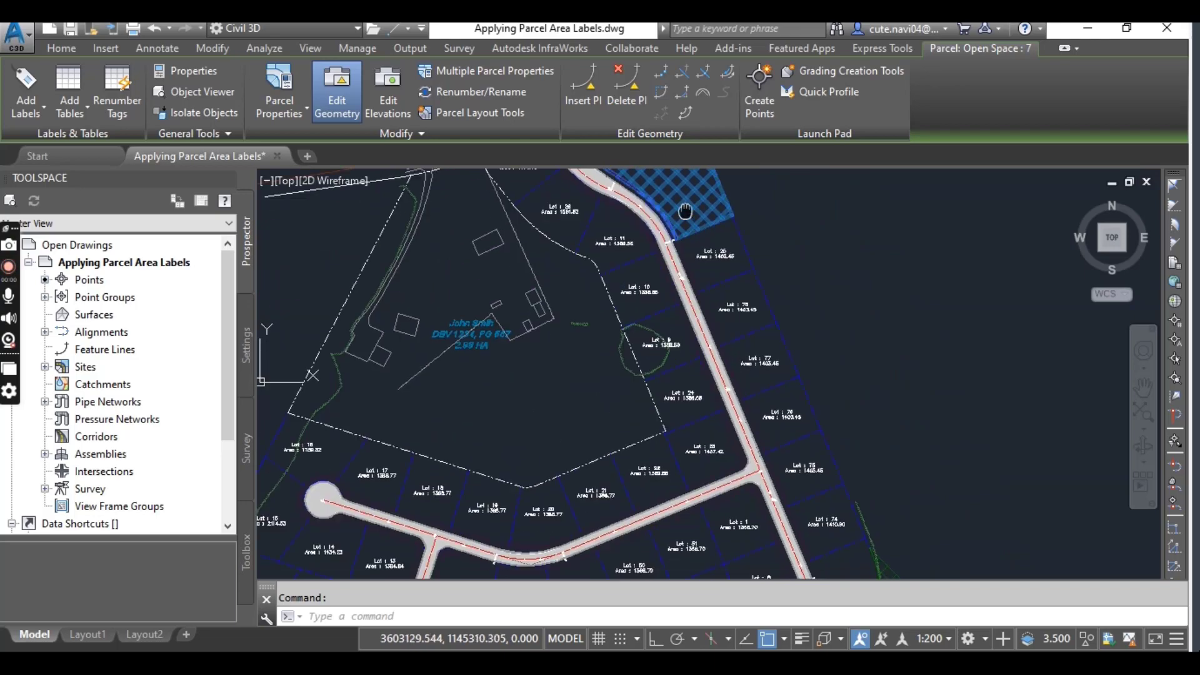
pyautogui.moveTo(634, 438); pyautogui.dragTo(543, 192, button='middle')
pyautogui.scroll(6, 828, 485)
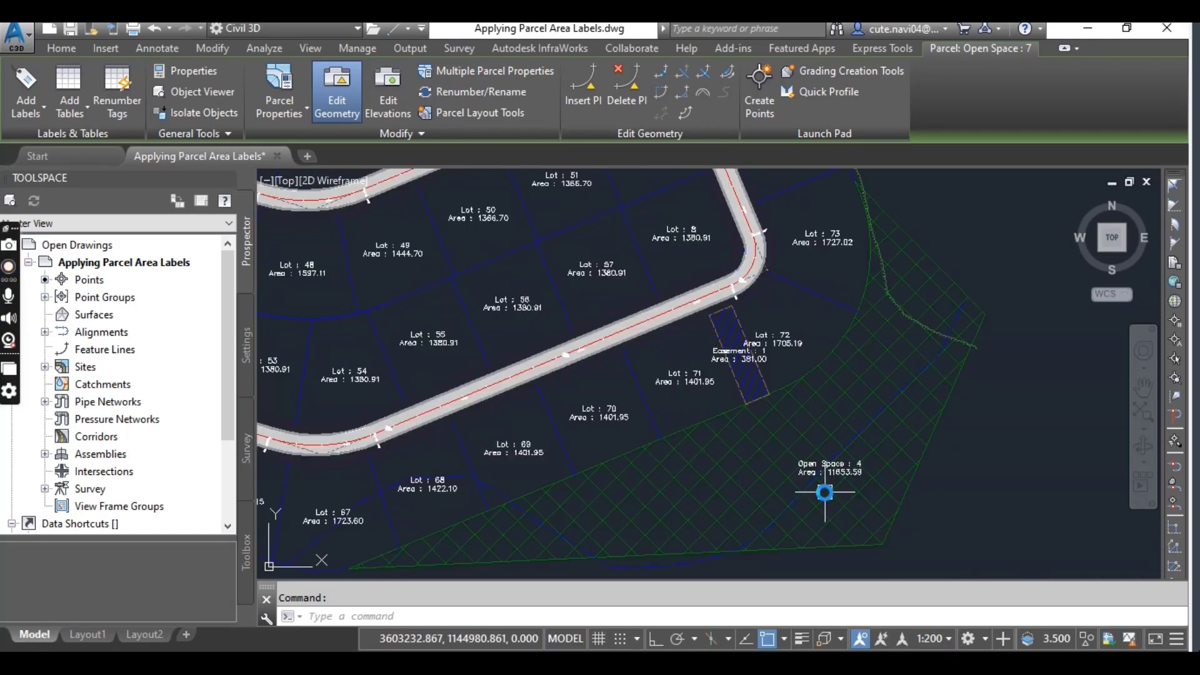
# Give Open Space 4 the Proposed Description and Area style, labelling it RESOURCE PROTECTION AREA 1.17 HA
pyautogui.click(850, 425)
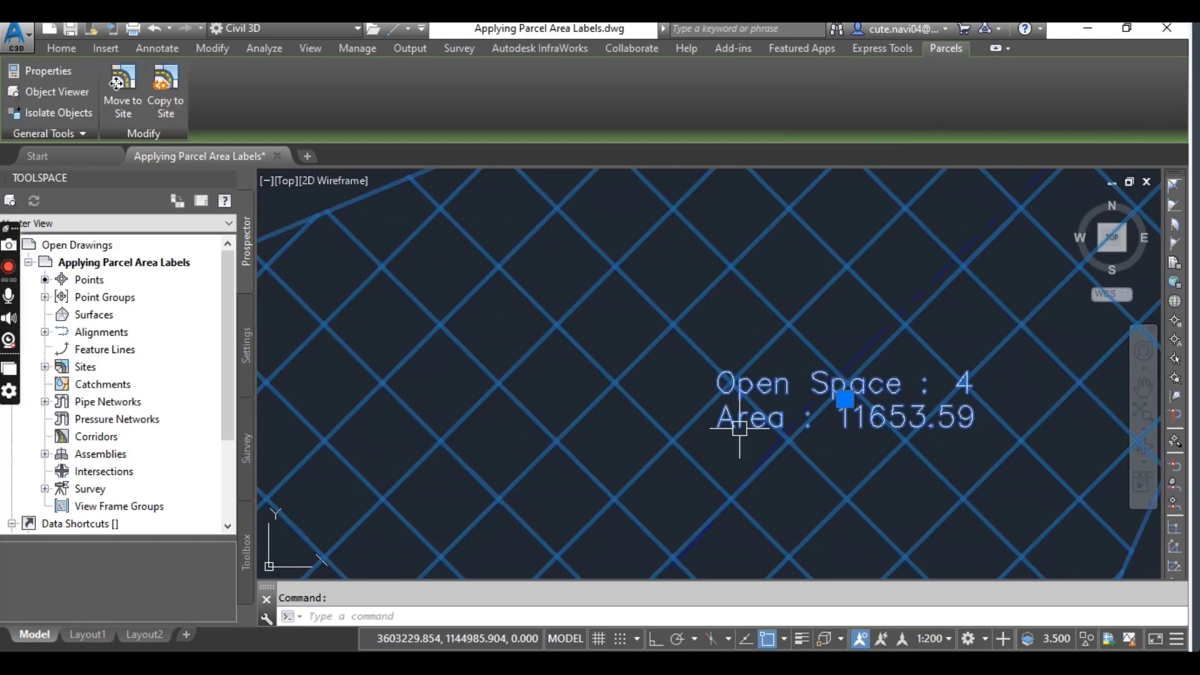
pyautogui.rightClick(412, 252)
pyautogui.click(479, 391)
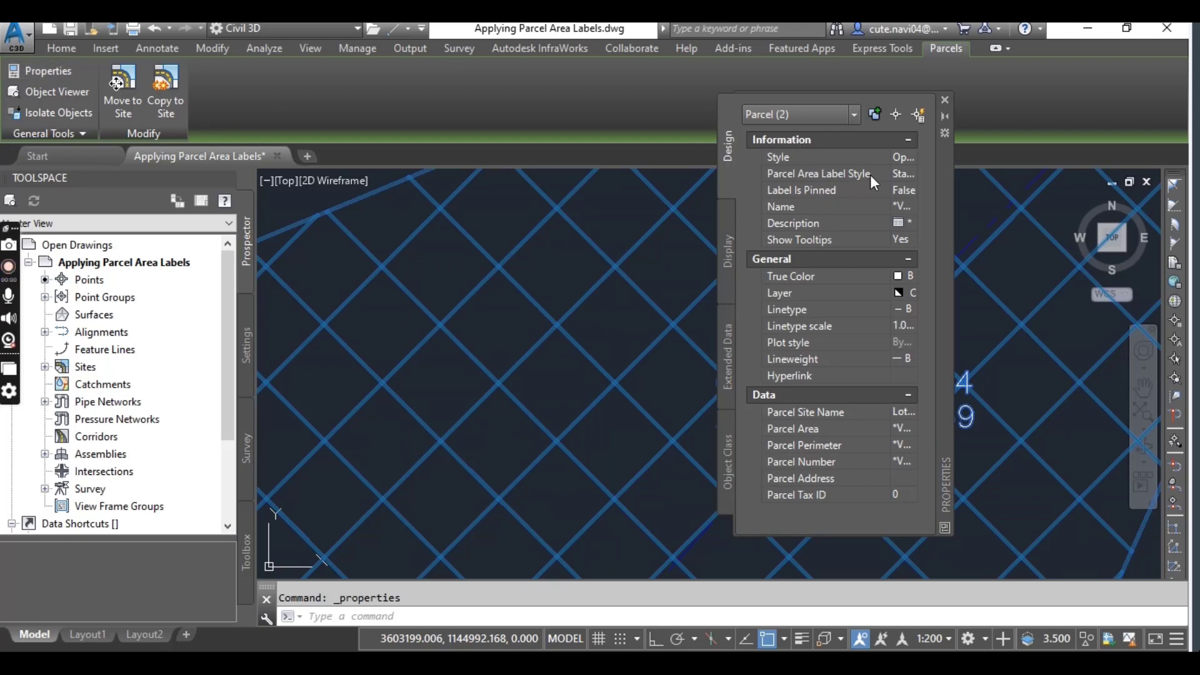
pyautogui.click(913, 176)
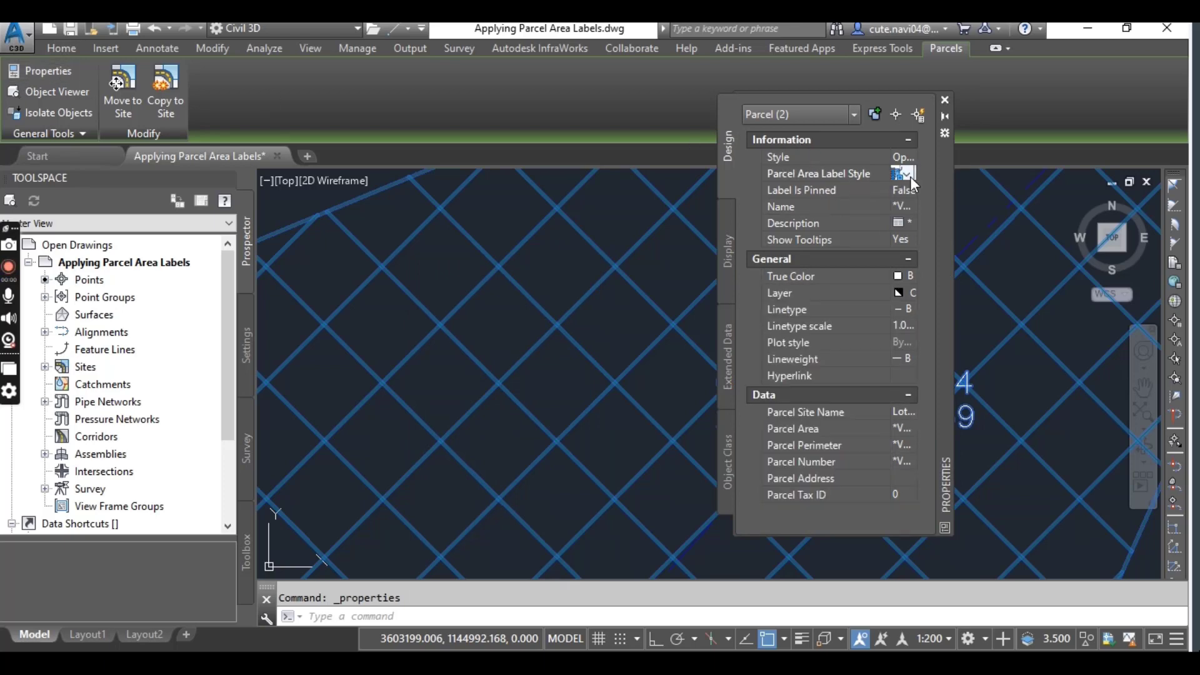
pyautogui.click(910, 175)
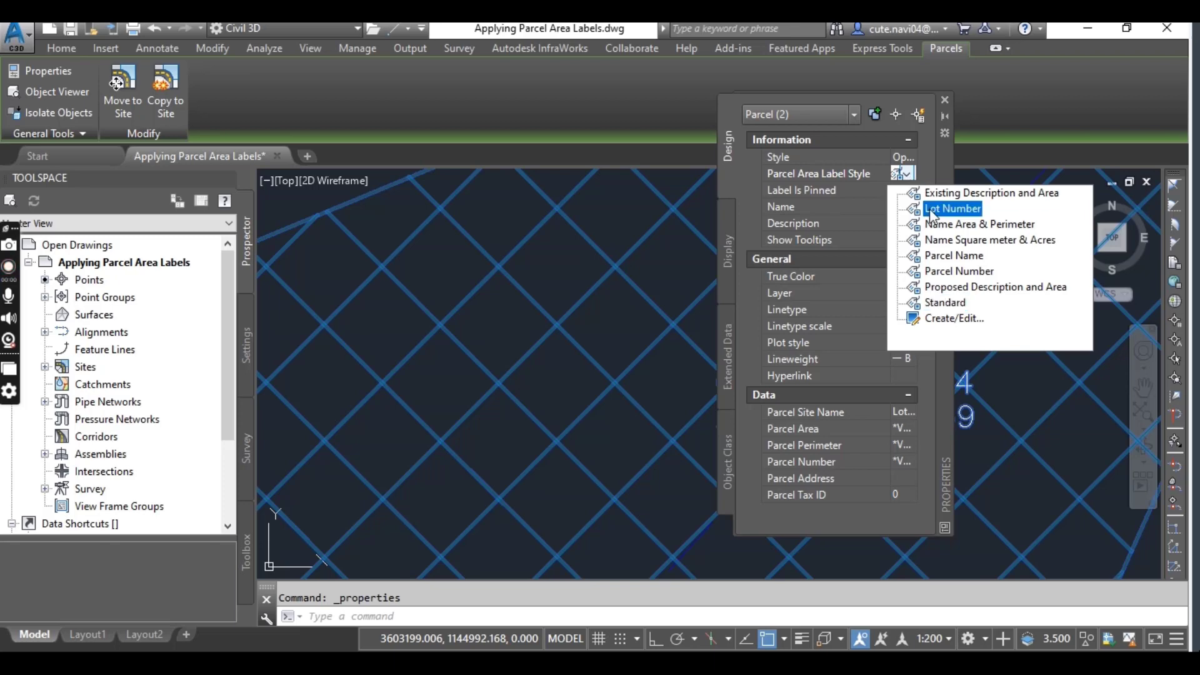
pyautogui.click(989, 289)
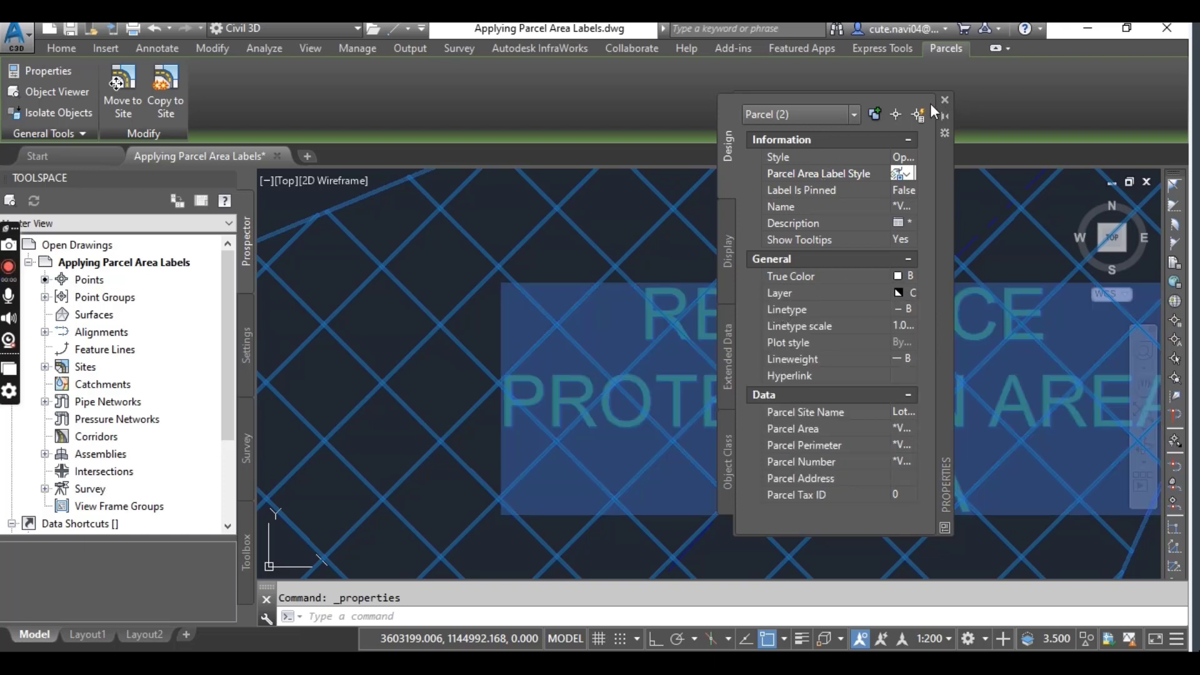
pyautogui.click(944, 100)
pyautogui.scroll(-2, 782, 425)
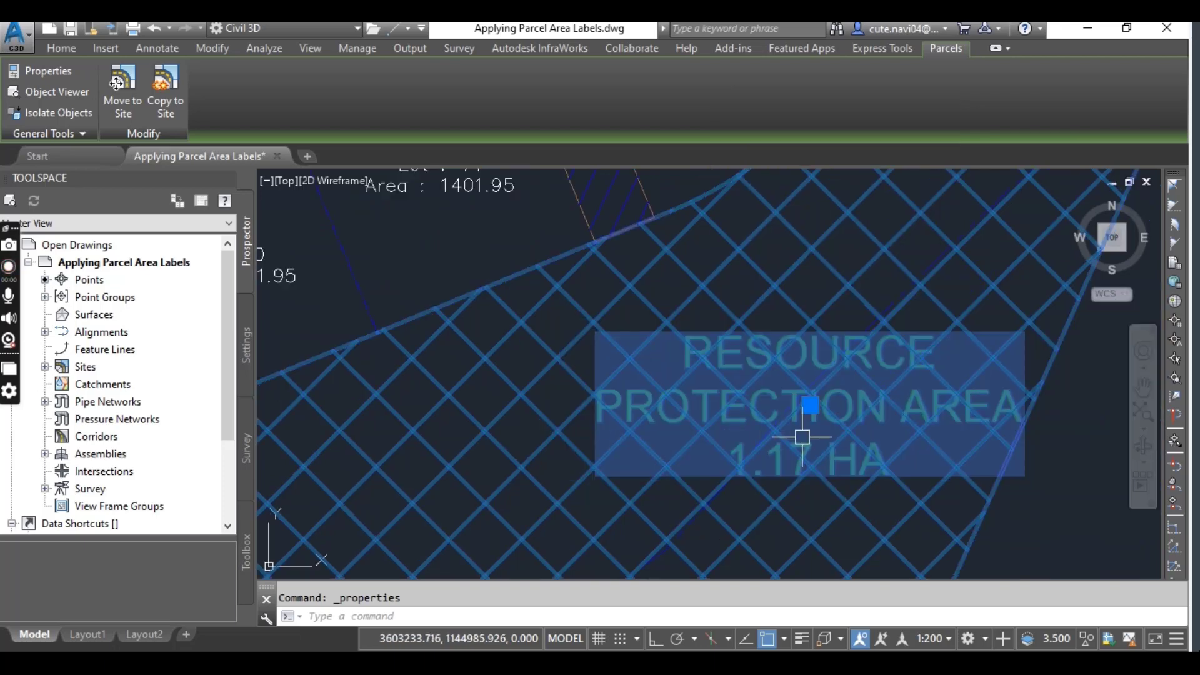
pyautogui.press('Escape')
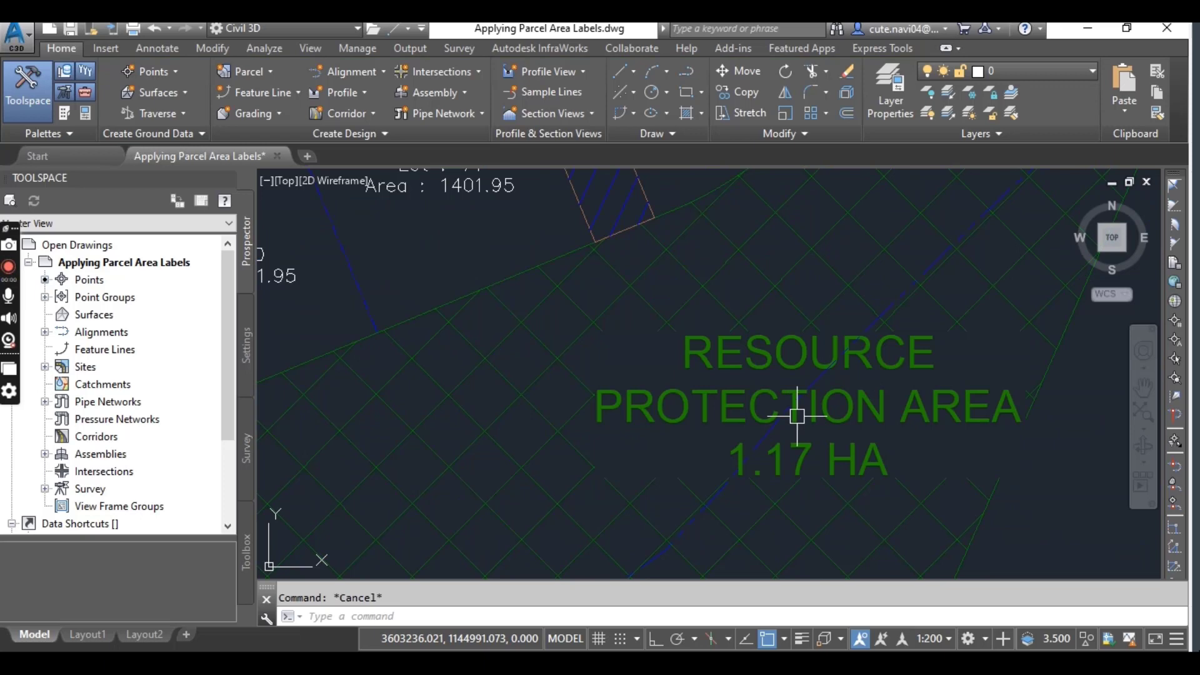
# Pan and zoom in on the lots around Lot 1 until their Lot and Area labels are readable
pyautogui.scroll(-6, 781, 422)
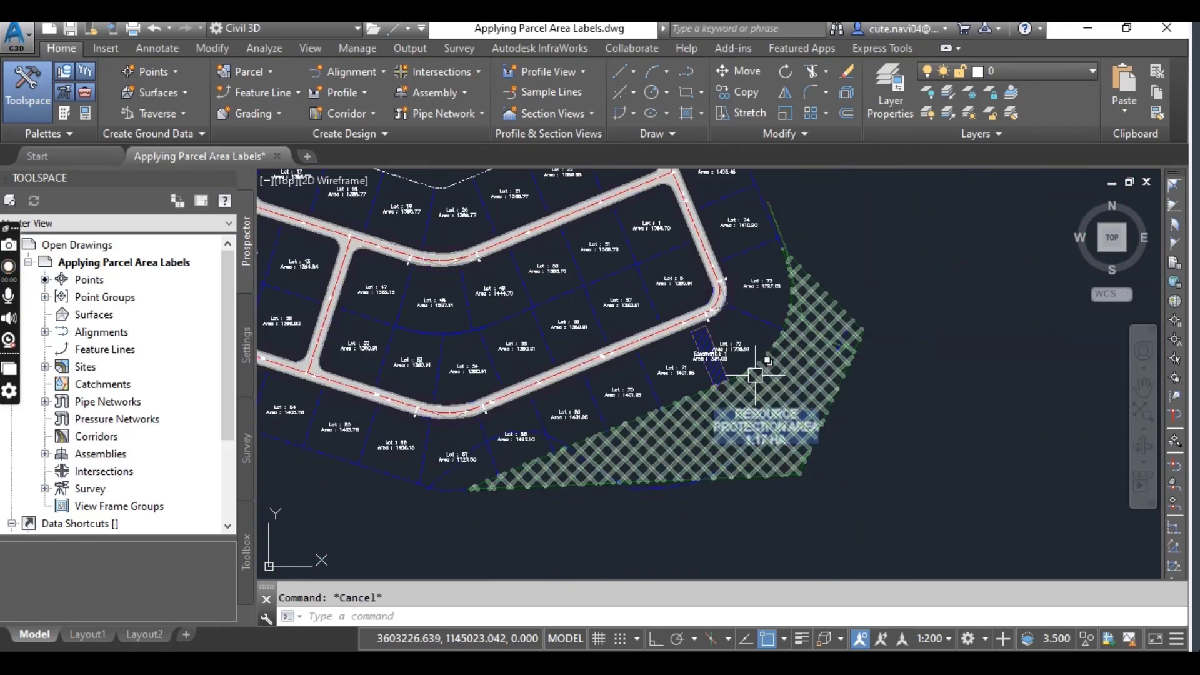
pyautogui.moveTo(755, 375)
pyautogui.mouseDown(button='middle')
pyautogui.moveTo(758, 544)
pyautogui.moveTo(788, 552)
pyautogui.moveTo(667, 278)
pyautogui.mouseUp(button='middle')
pyautogui.scroll(3, 687, 239)
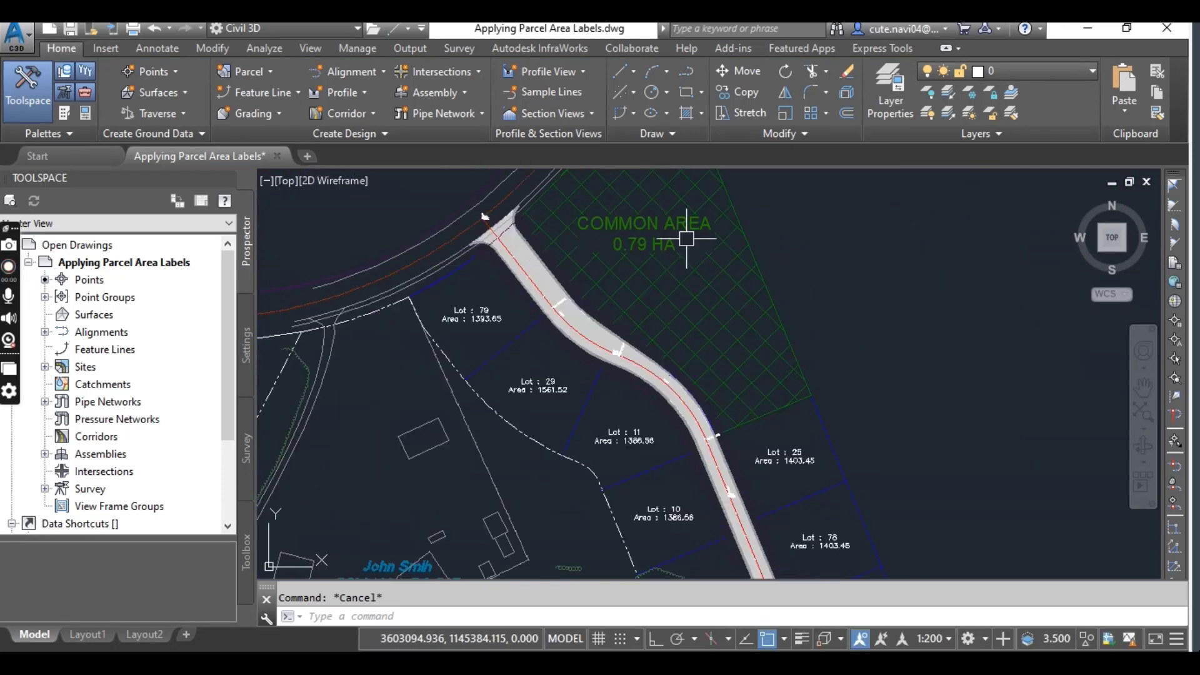
pyautogui.scroll(-5, 739, 286)
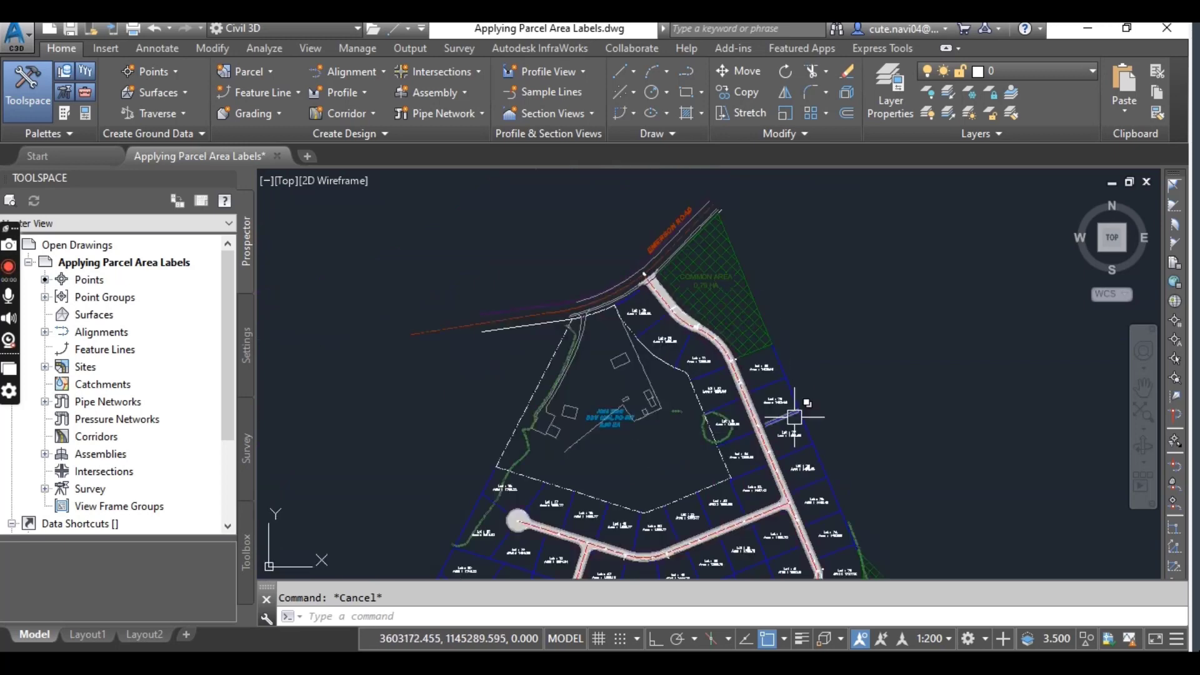
pyautogui.scroll(-3, 794, 417)
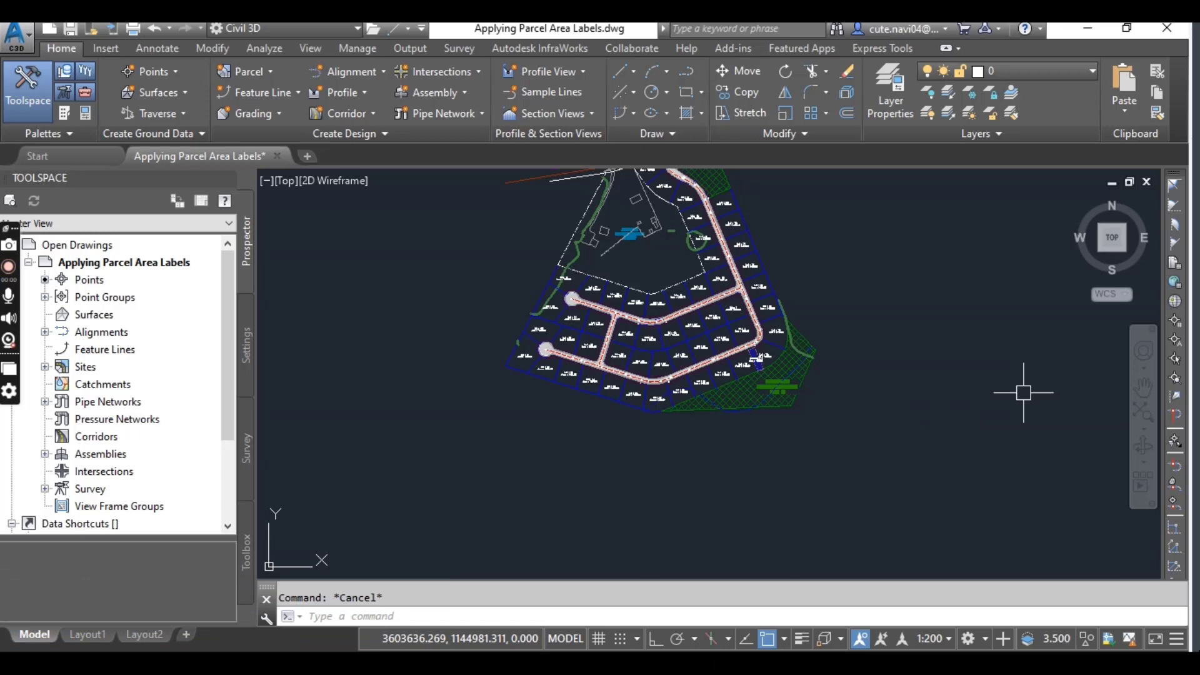
pyautogui.scroll(4, 709, 347)
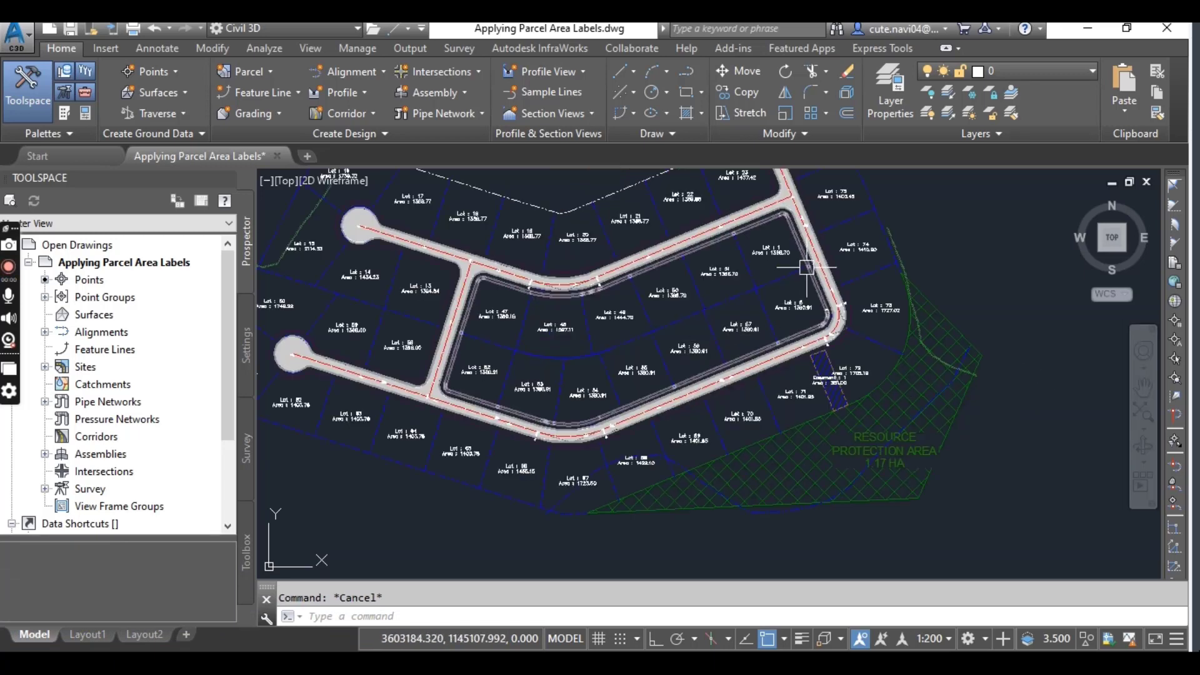
pyautogui.scroll(2, 764, 300)
pyautogui.scroll(2, 764, 356)
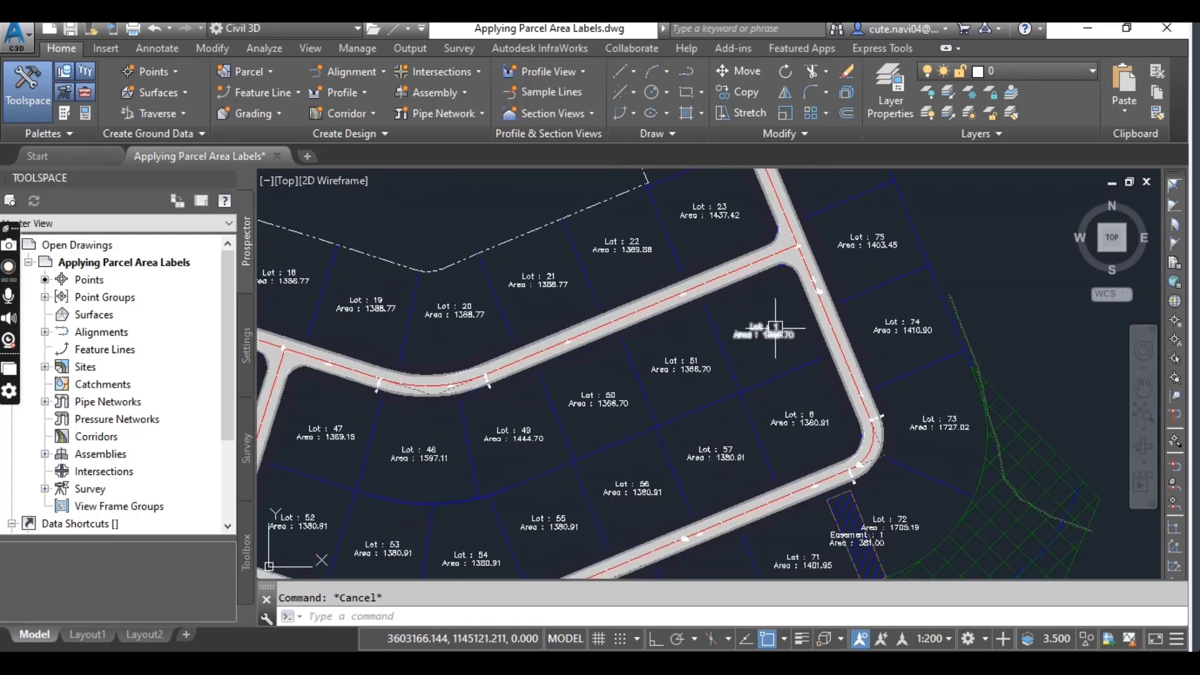
# Select Lots 1 and 51, then start and cancel Multiple Parcel Properties, leaving labels unchanged
pyautogui.click(774, 334)
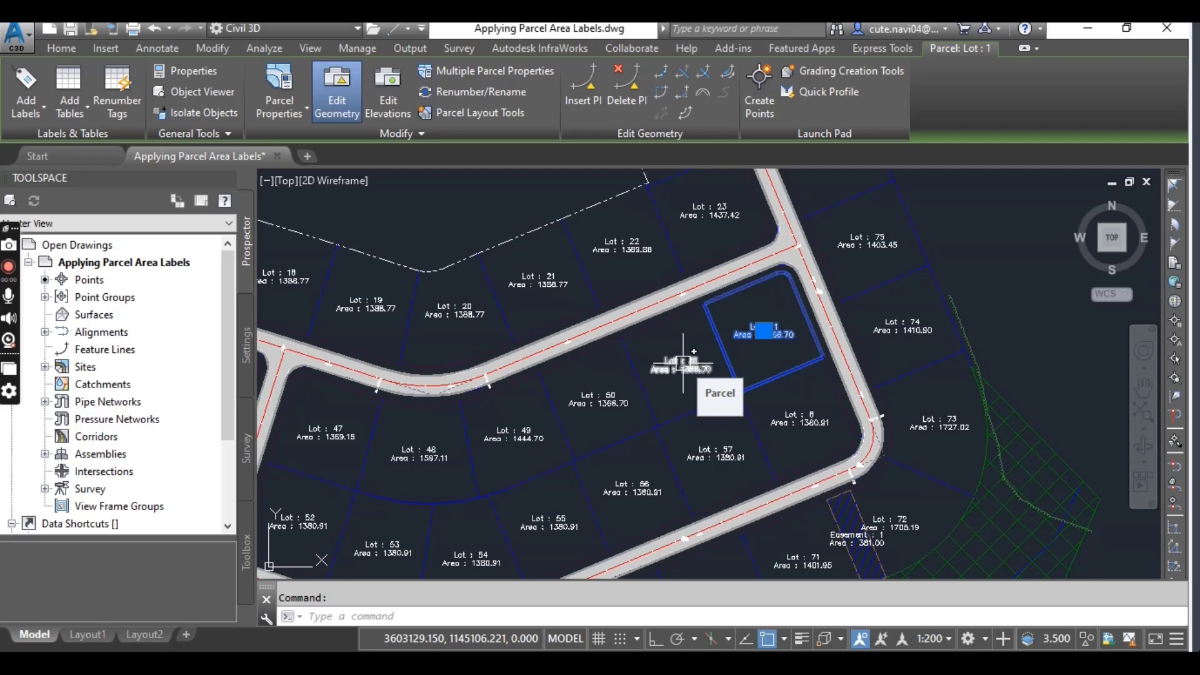
pyautogui.click(683, 362)
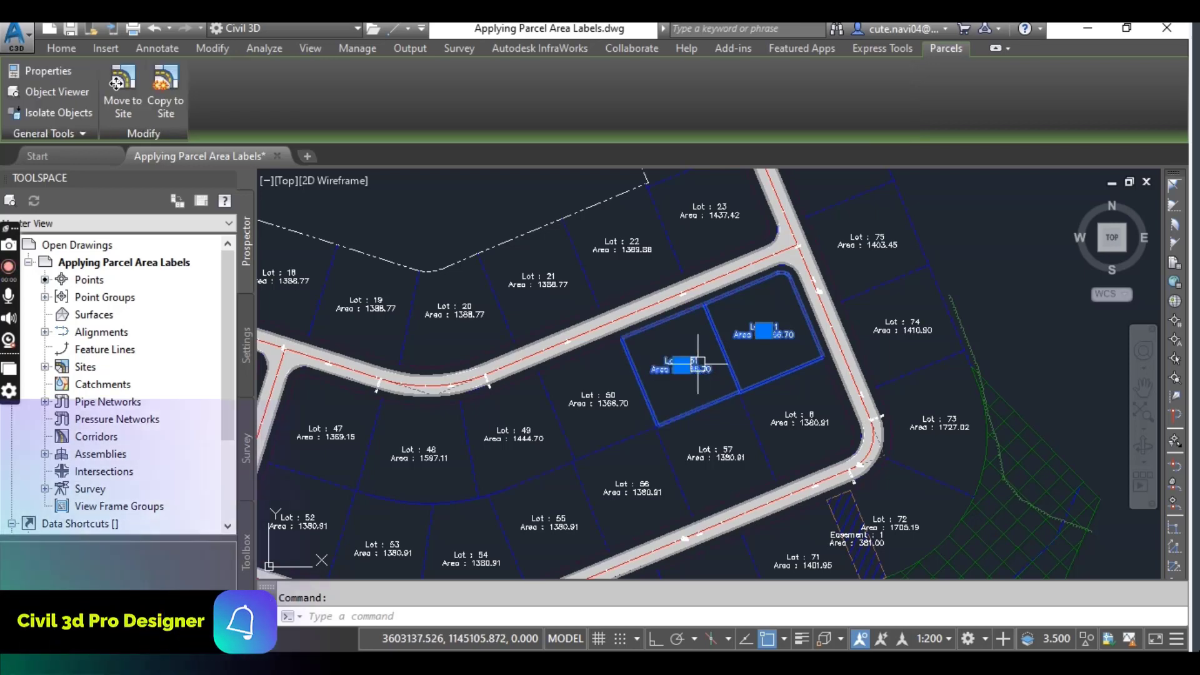
pyautogui.press('Escape')
pyautogui.click(764, 331)
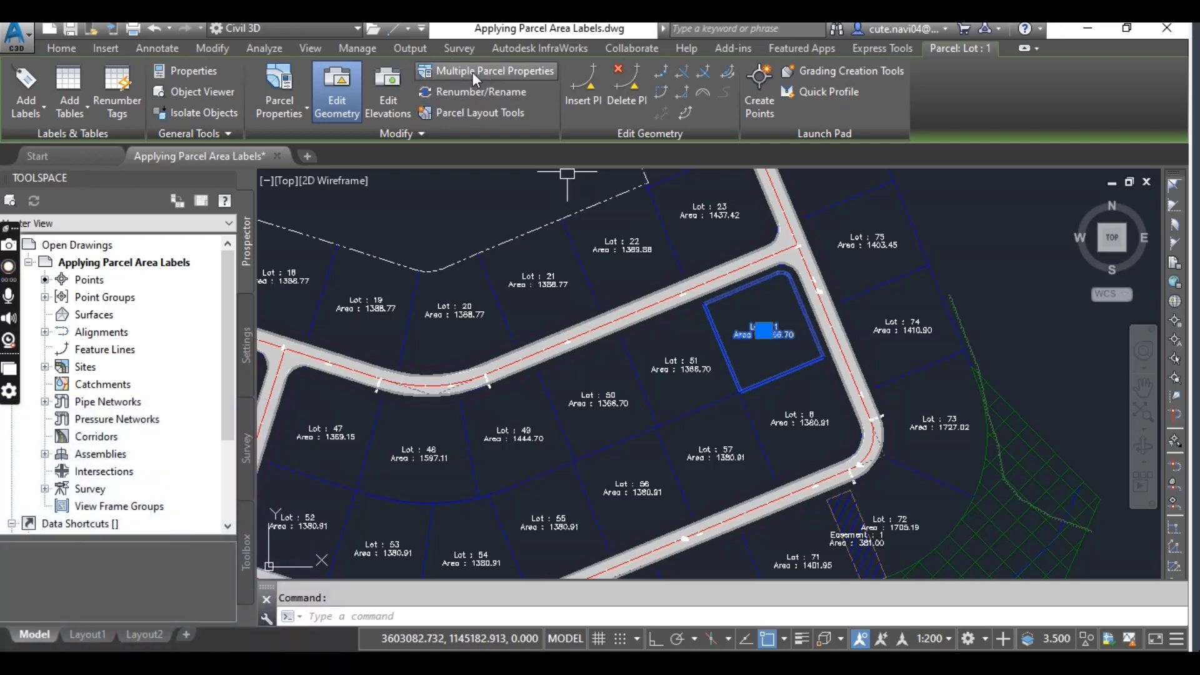
pyautogui.click(474, 74)
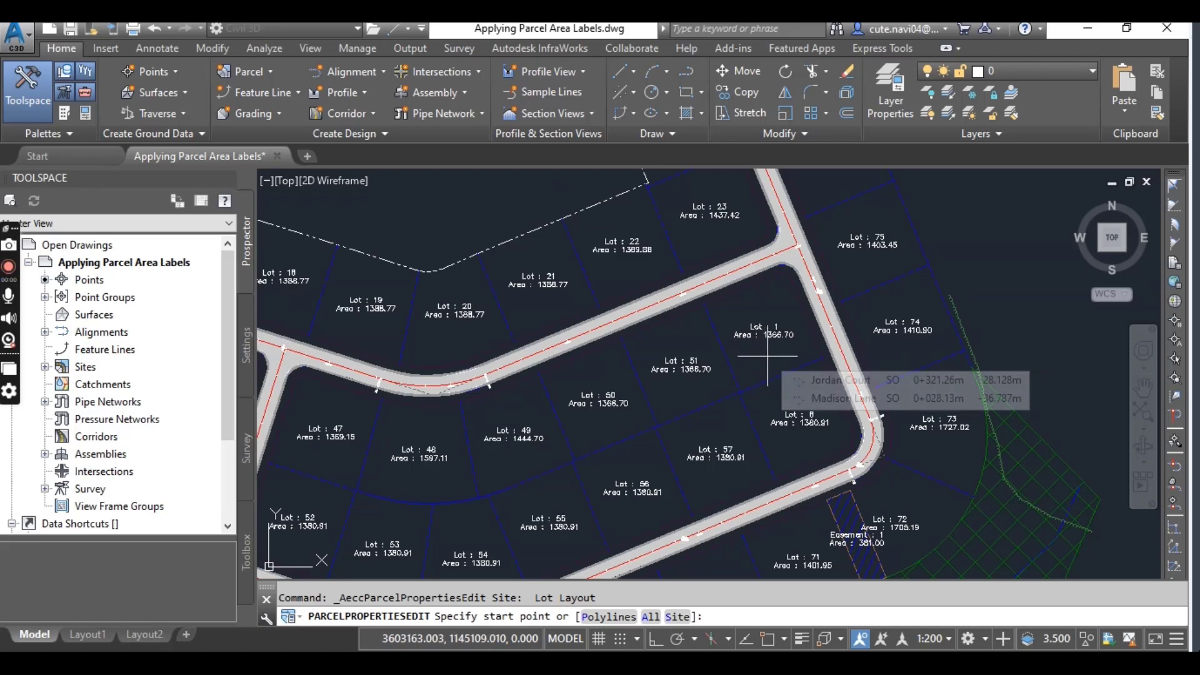
pyautogui.press('Escape')
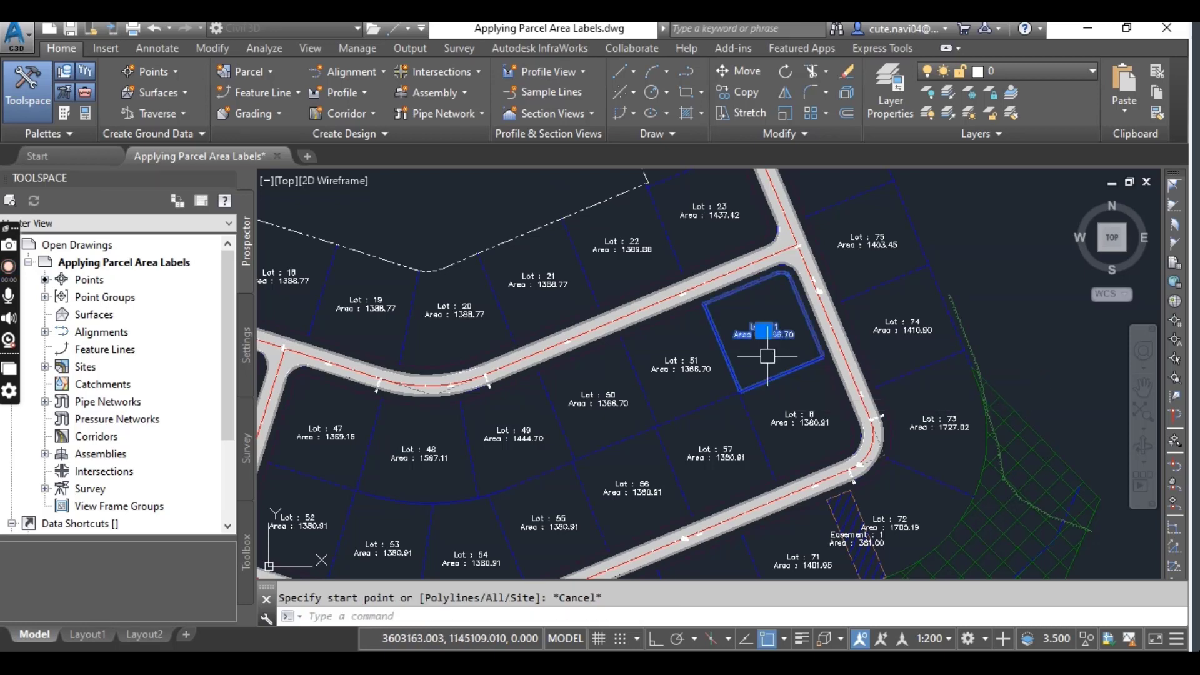
pyautogui.click(764, 335)
pyautogui.press('Escape')
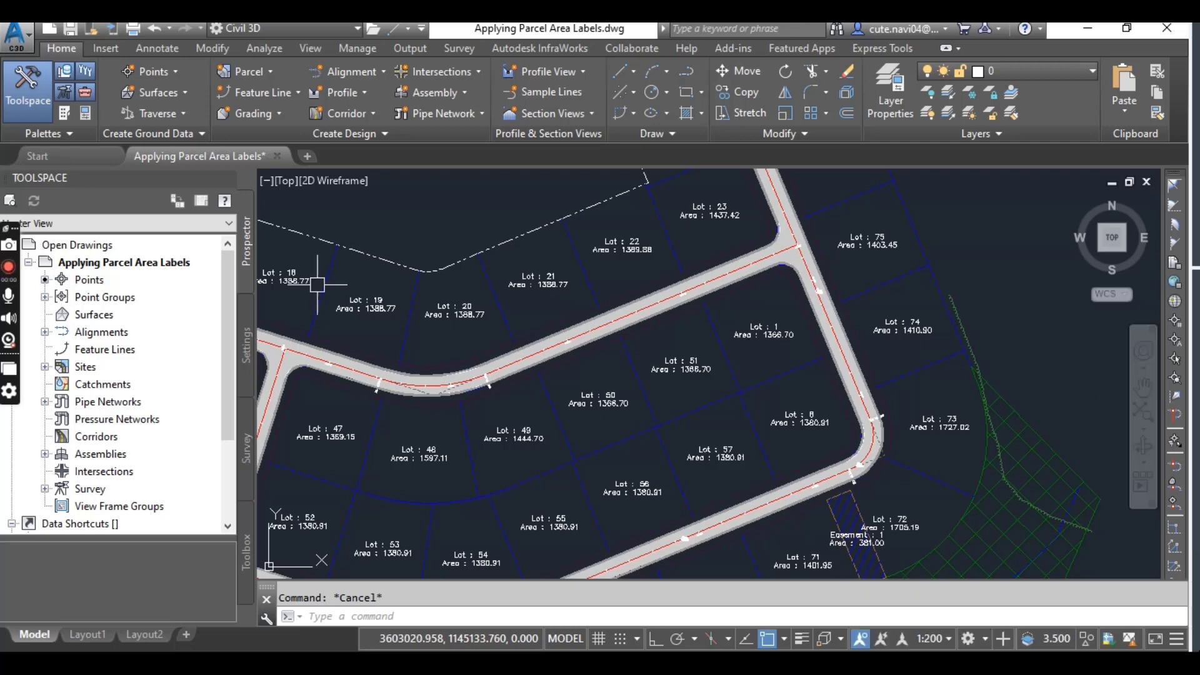
# In Add Labels, set feature Parcel, label type Replace Area and style Lot Number
pyautogui.click(164, 50)
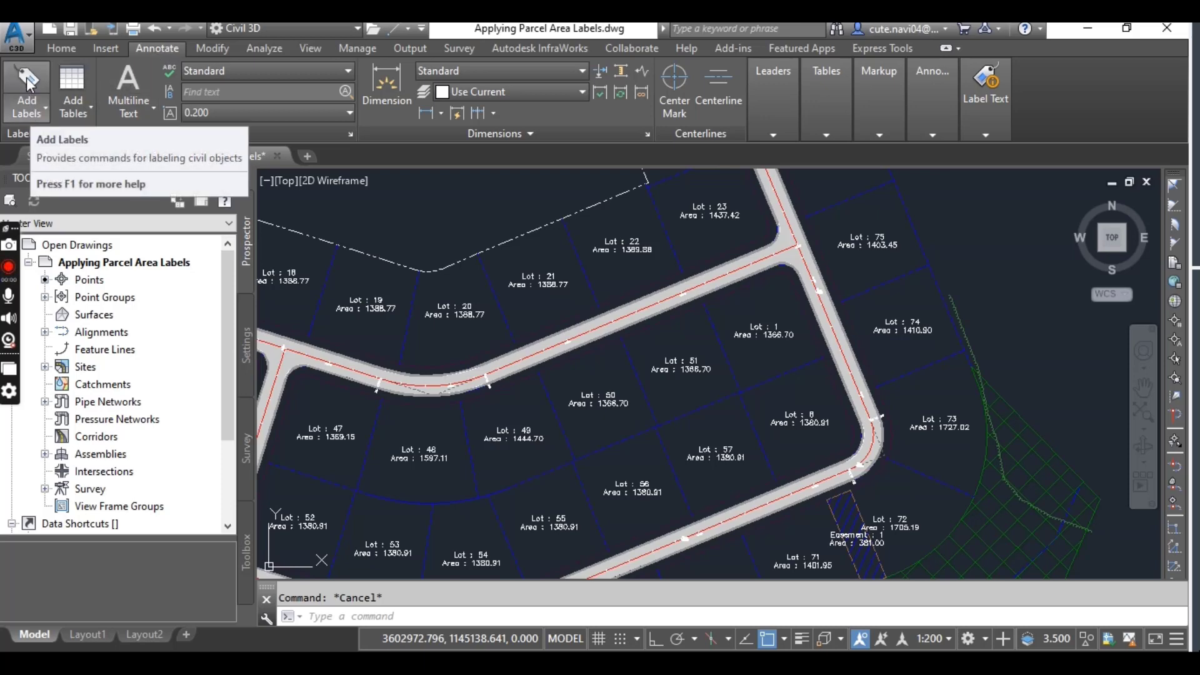
pyautogui.click(29, 110)
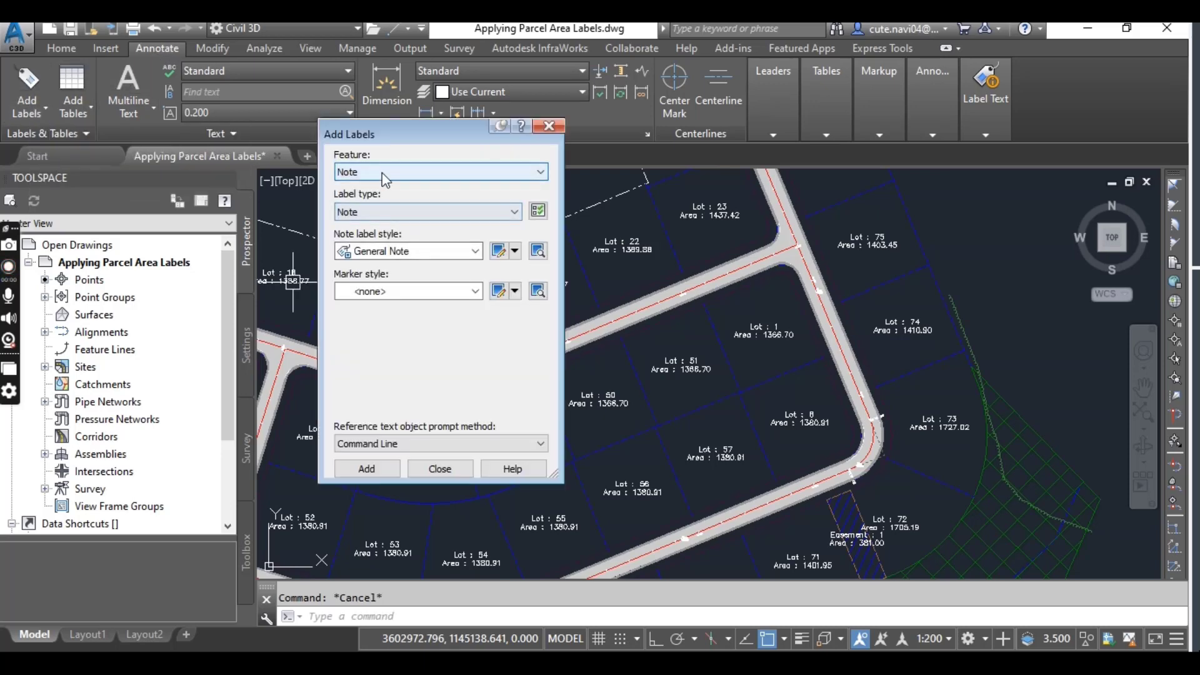
pyautogui.click(387, 178)
pyautogui.click(373, 225)
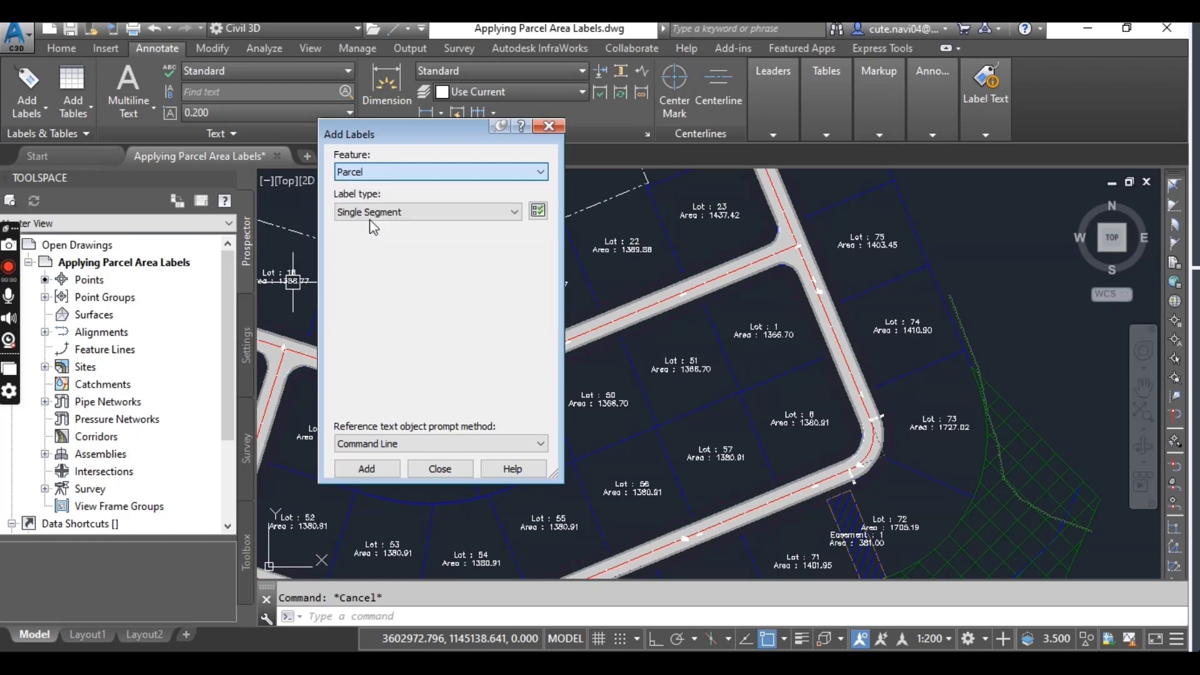
pyautogui.click(381, 214)
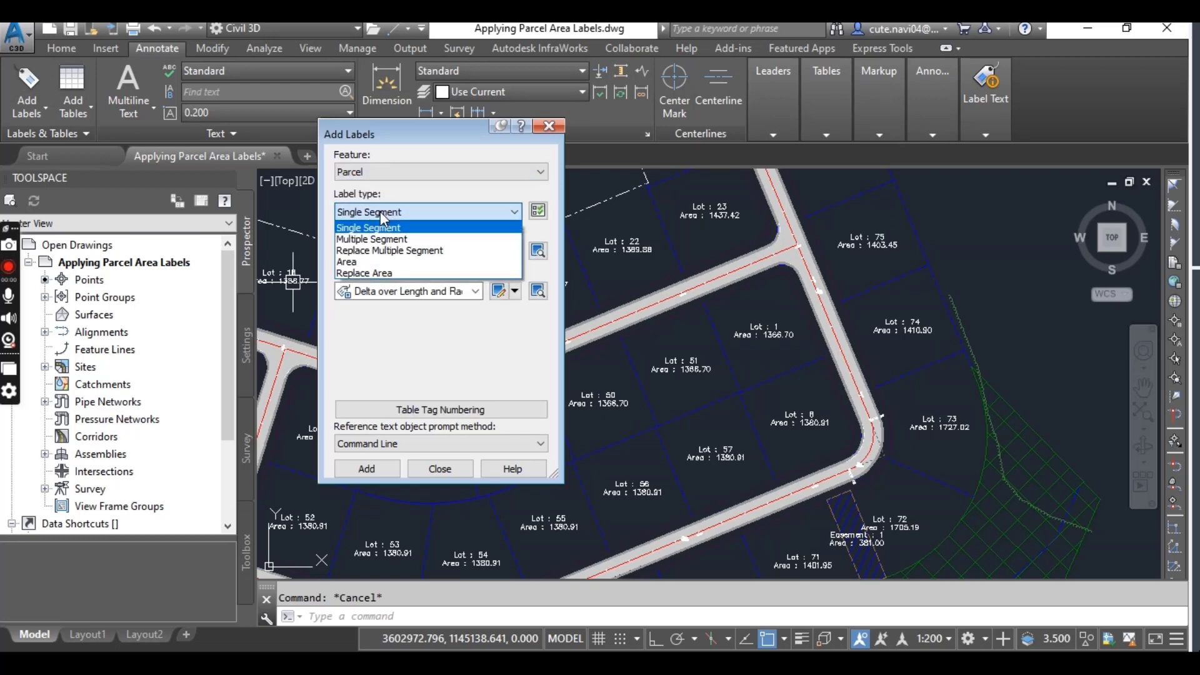
pyautogui.click(376, 270)
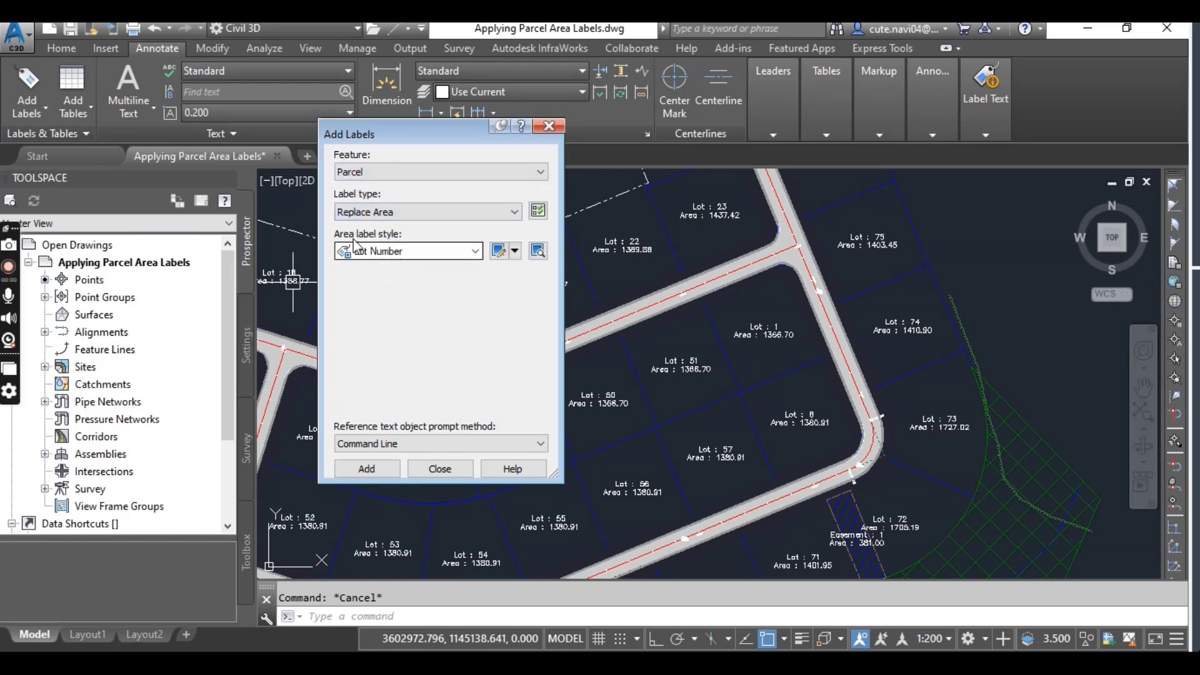
pyautogui.click(391, 252)
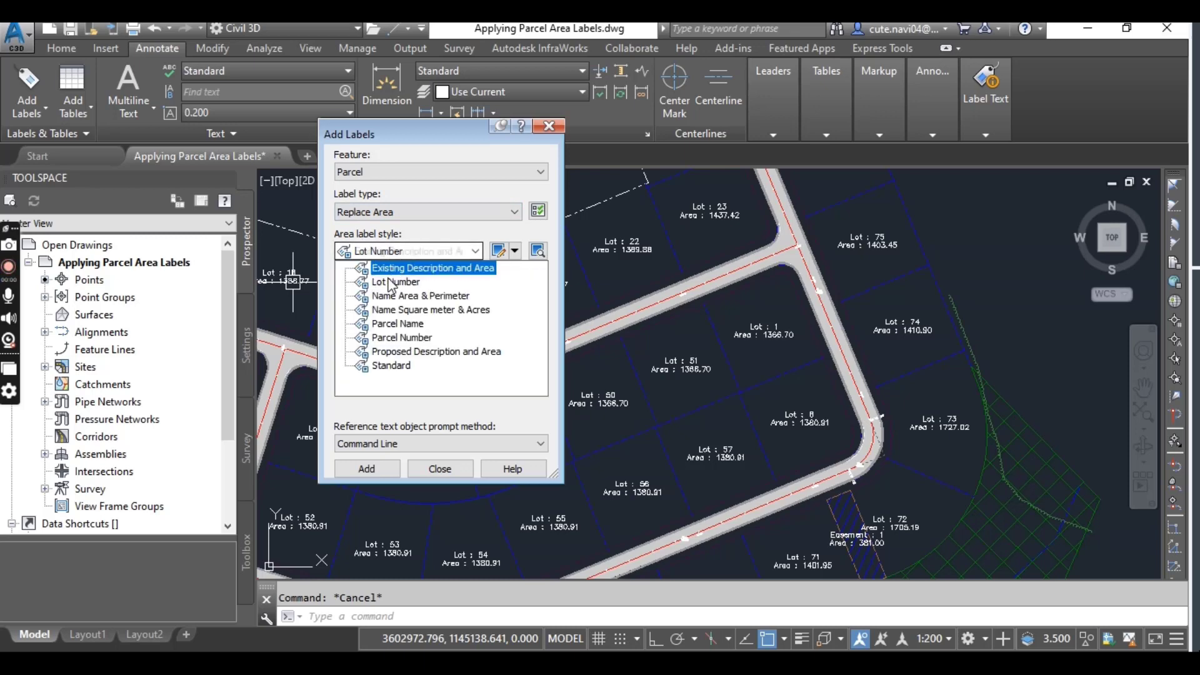
pyautogui.click(389, 282)
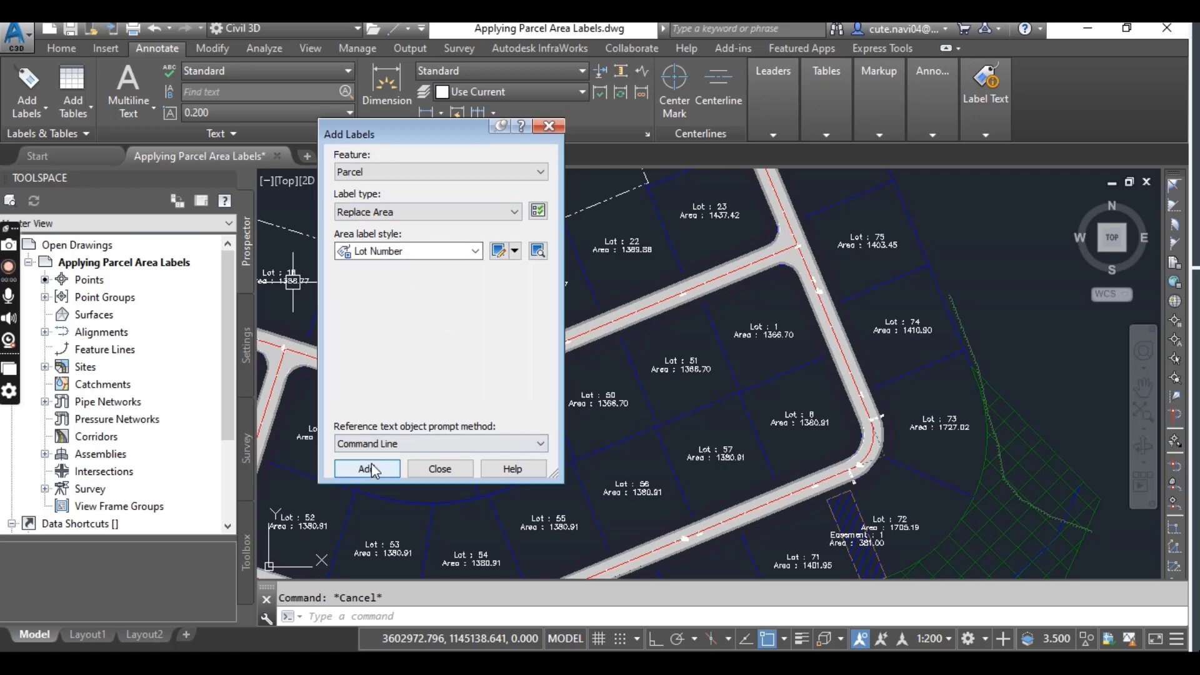
# Replace the area labels of Lots 1 and 51 with circled lot-number labels
pyautogui.click(393, 464)
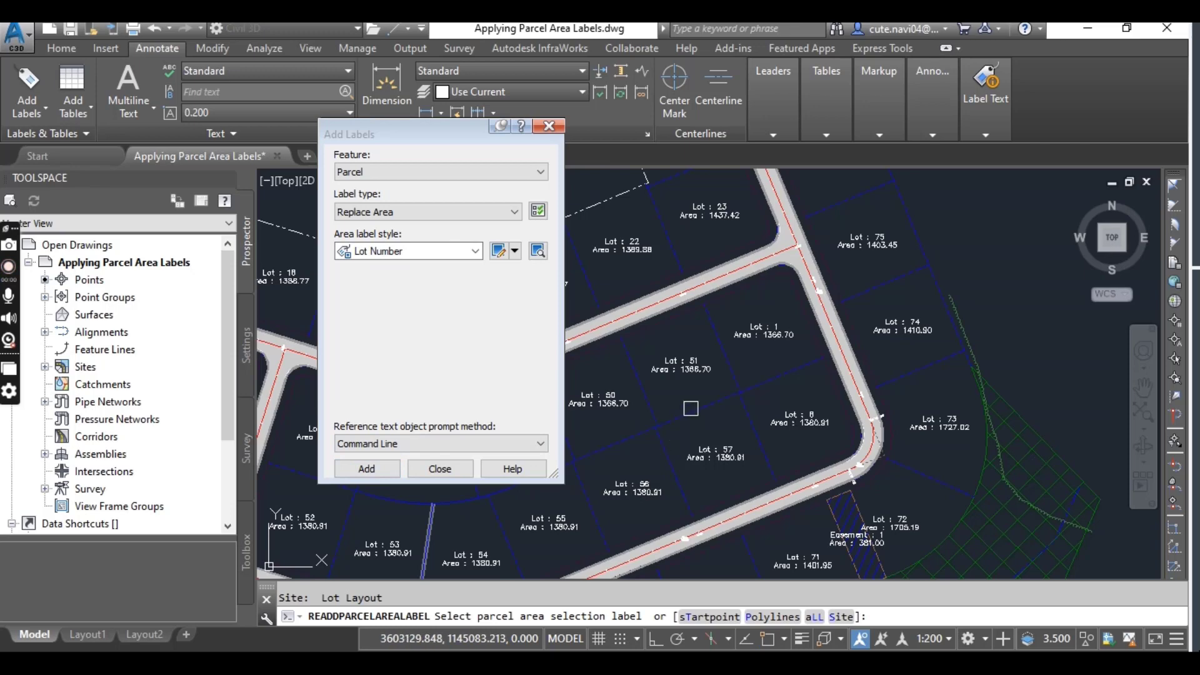
pyautogui.click(776, 332)
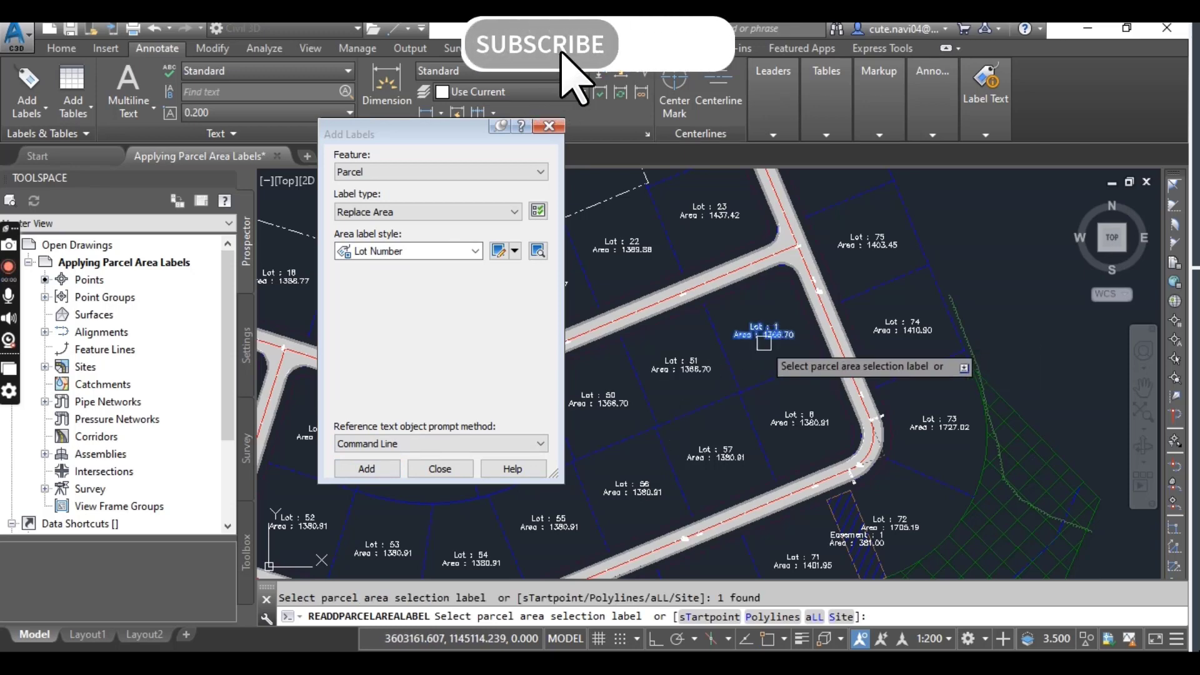
pyautogui.click(685, 369)
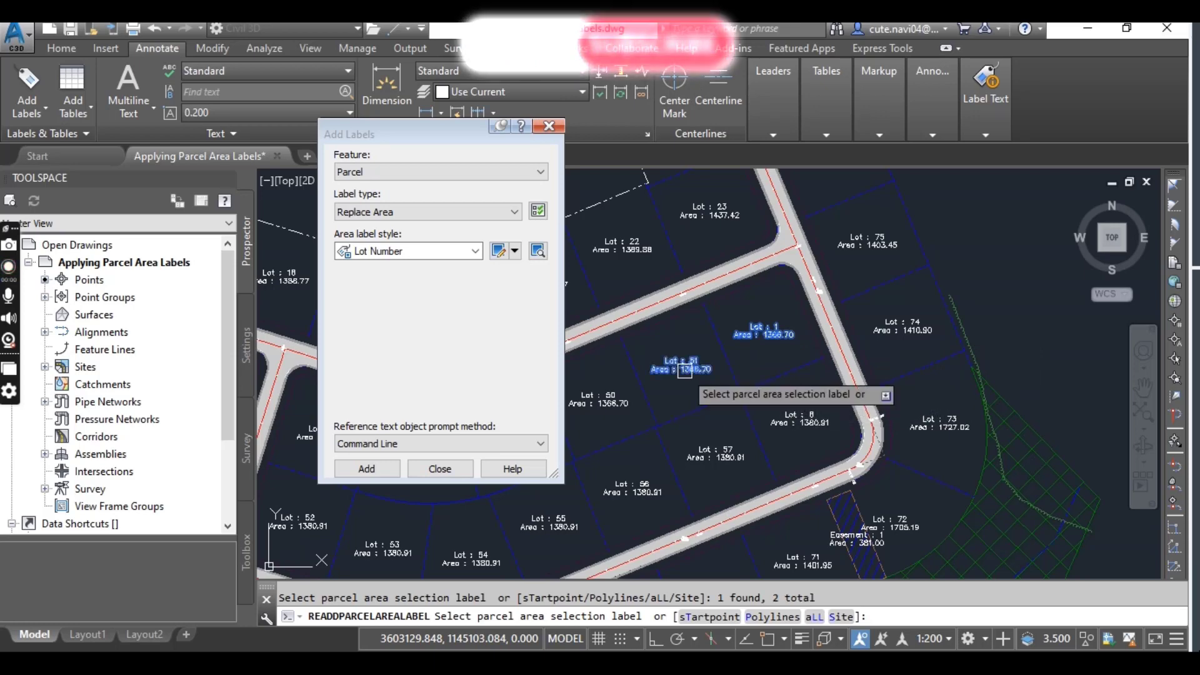
pyautogui.press('Return')
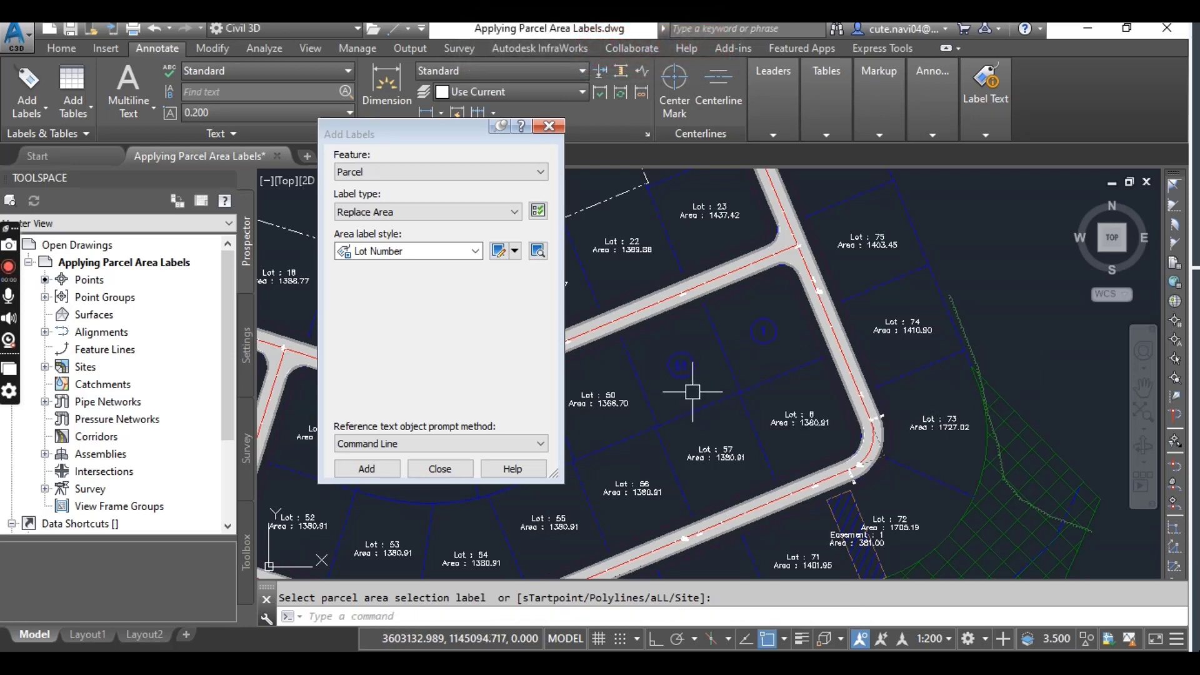
pyautogui.scroll(2, 693, 392)
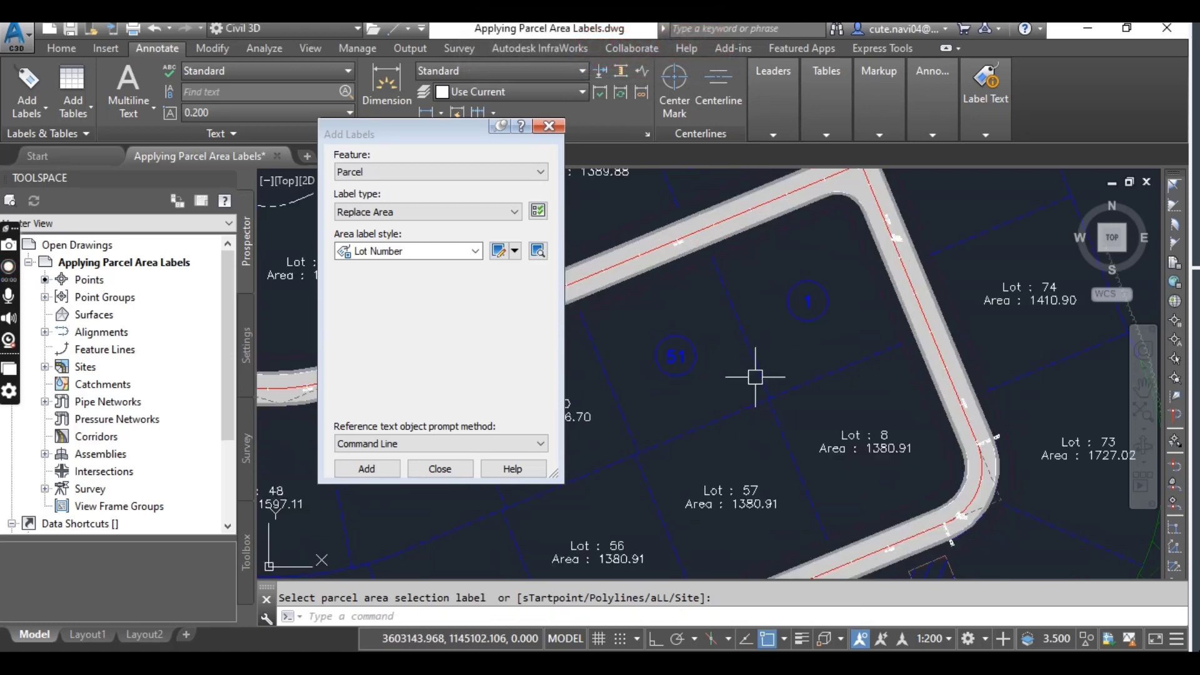
pyautogui.moveTo(716, 394); pyautogui.dragTo(783, 438, button='middle')
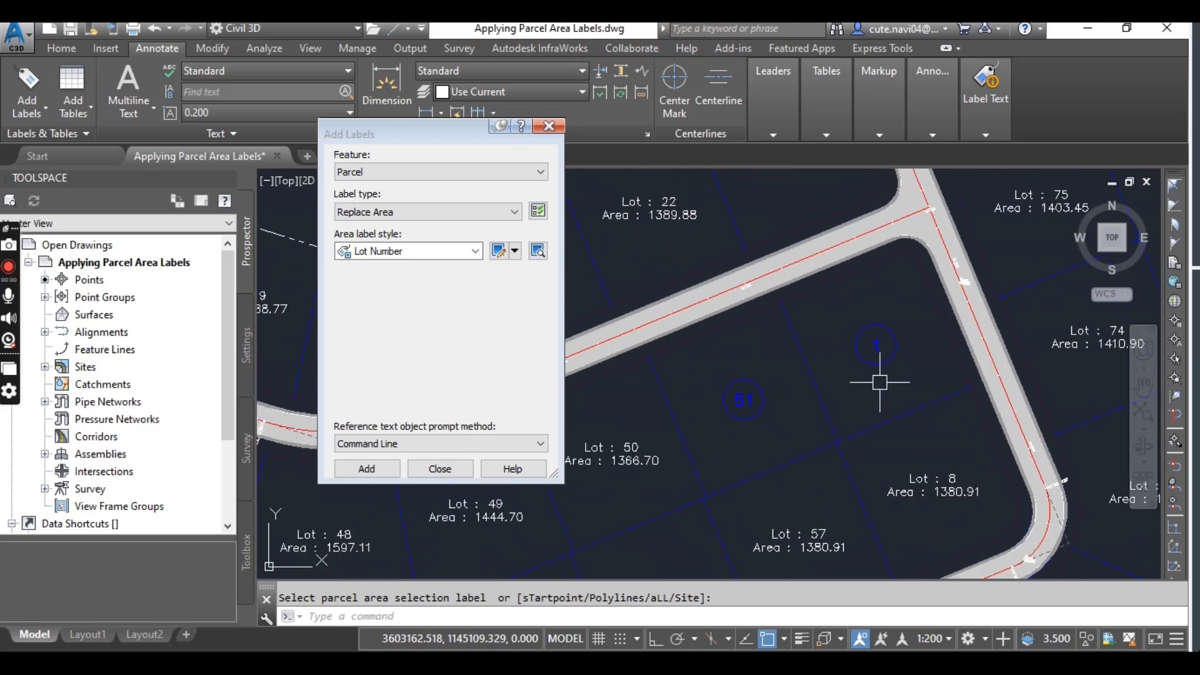
pyautogui.click(550, 128)
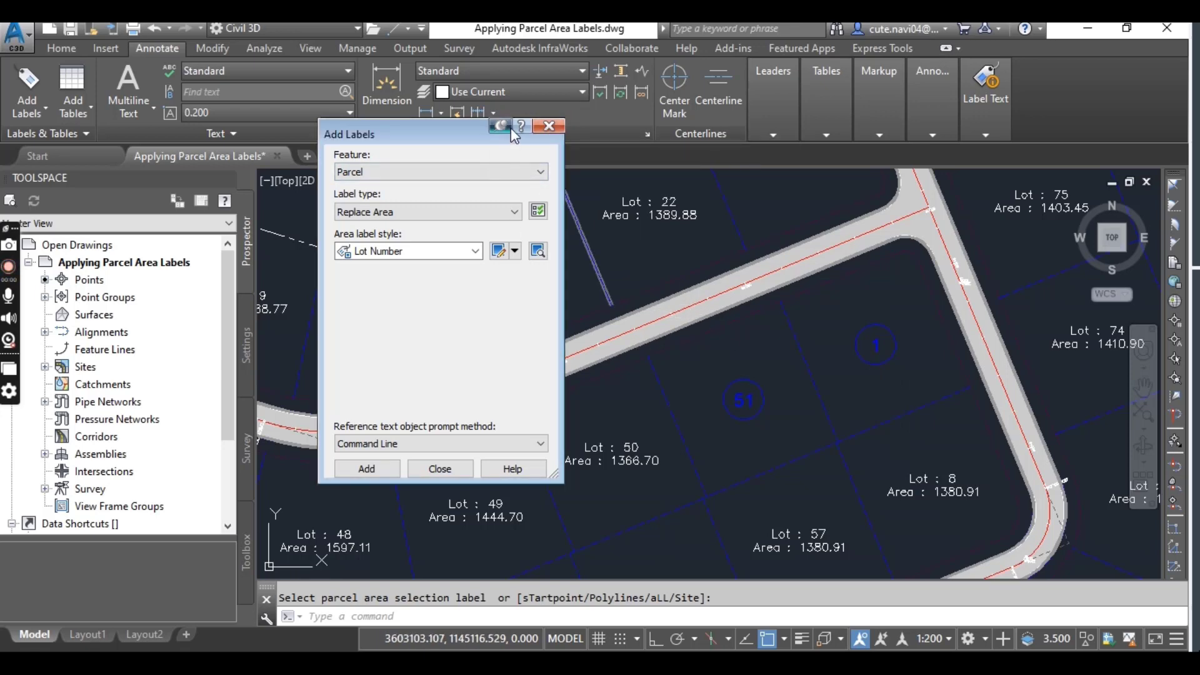
# Close the Add Labels dialog and select the Lot 50 parcel
pyautogui.click(549, 127)
pyautogui.scroll(-5, 692, 415)
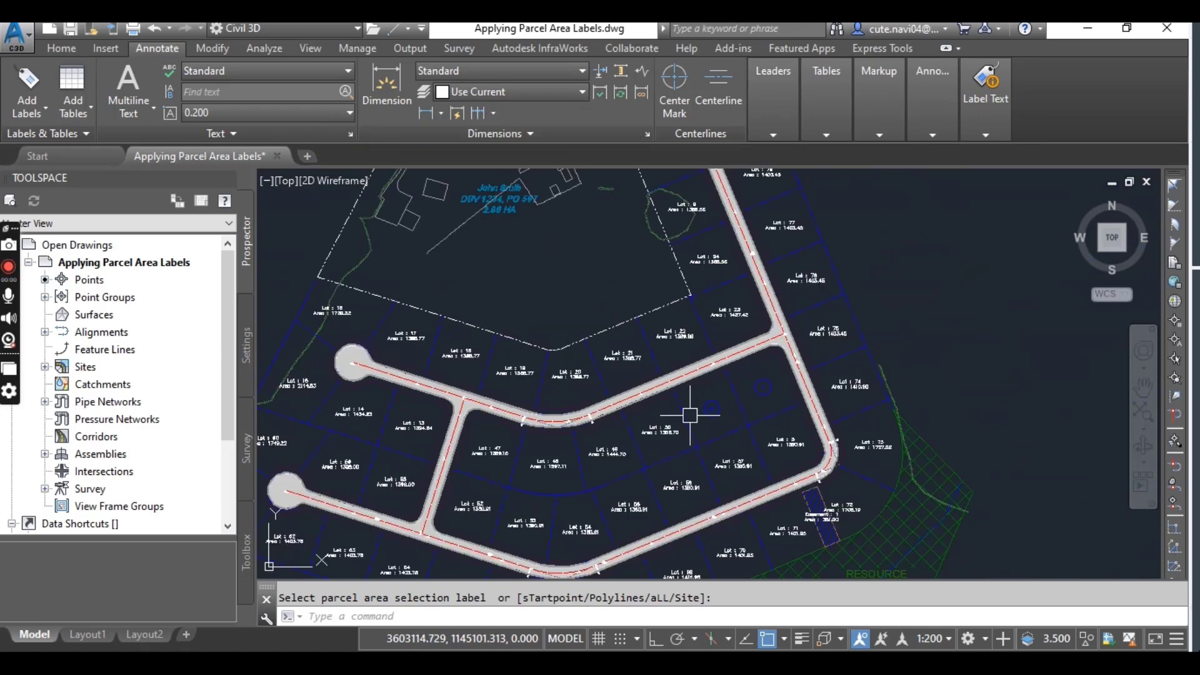
pyautogui.scroll(2, 697, 388)
pyautogui.scroll(2, 692, 397)
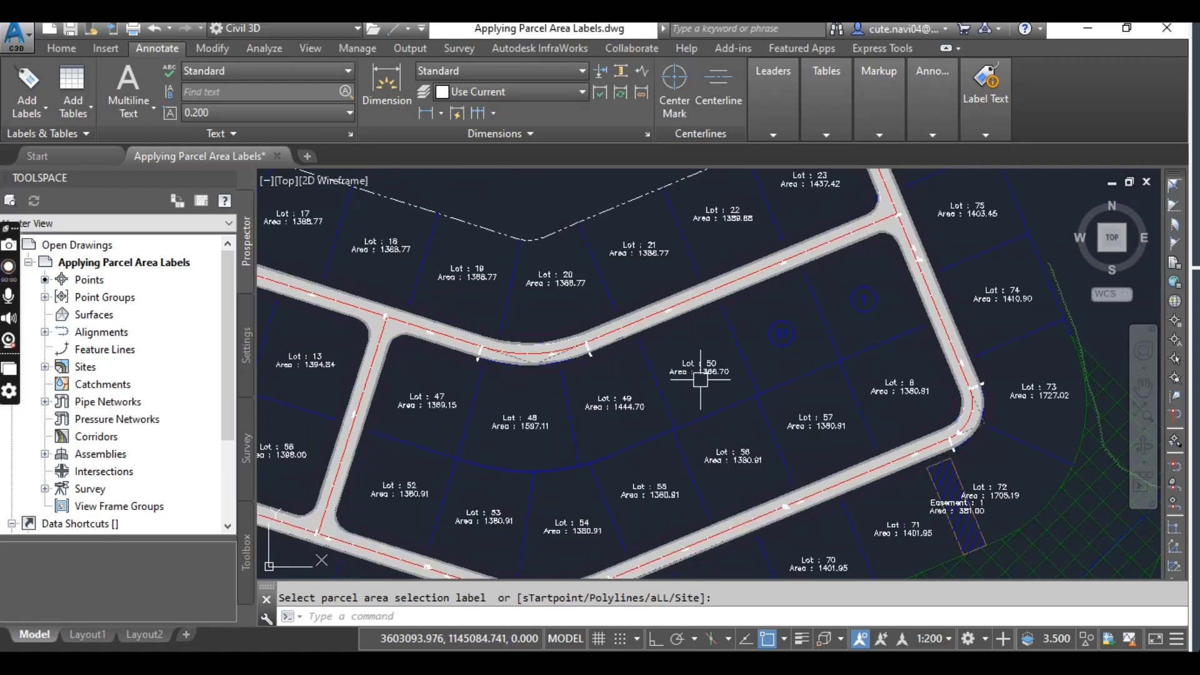
pyautogui.scroll(3, 702, 372)
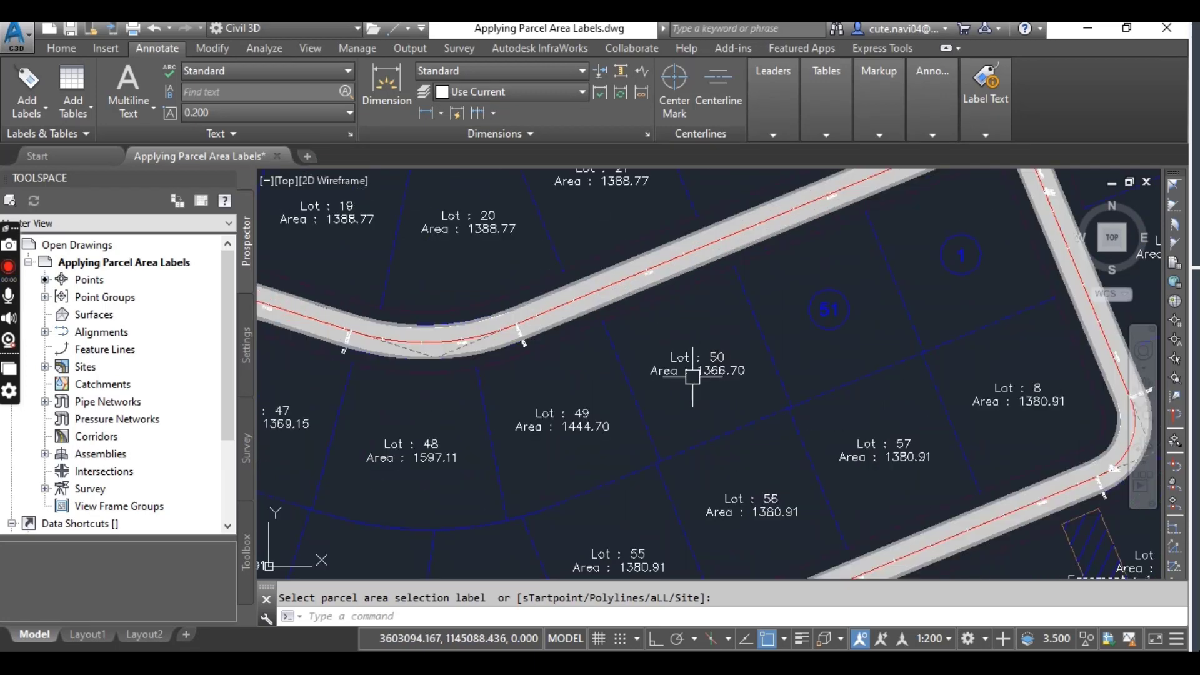
pyautogui.scroll(-3, 712, 366)
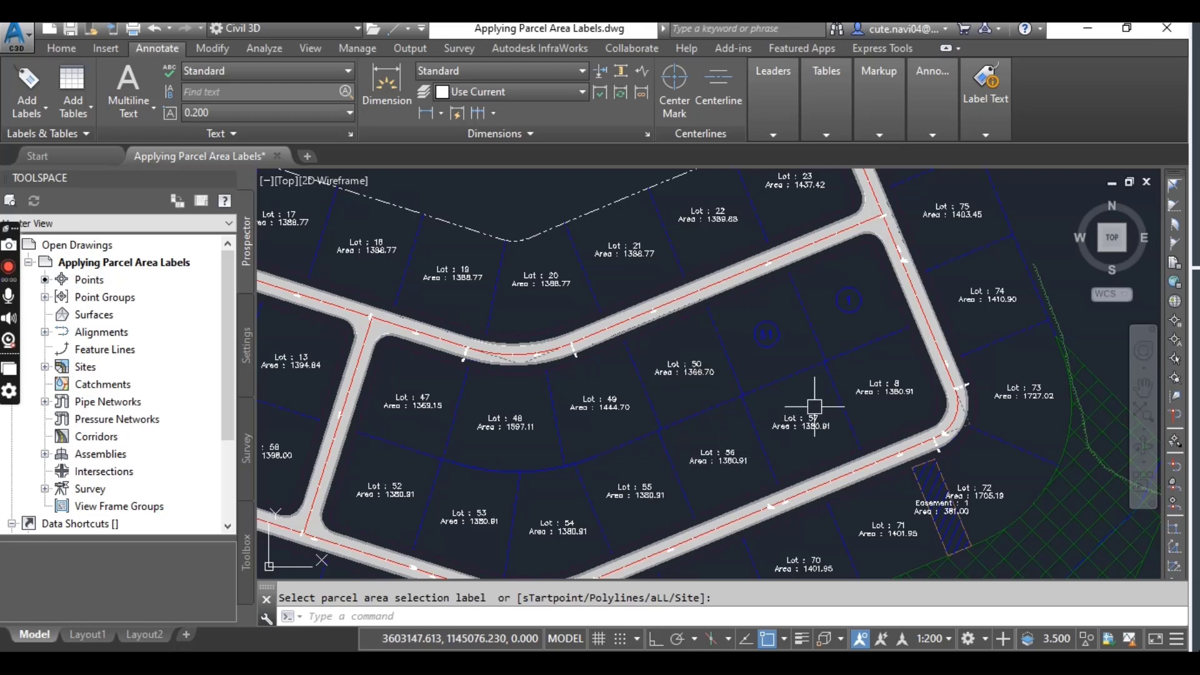
pyautogui.click(688, 369)
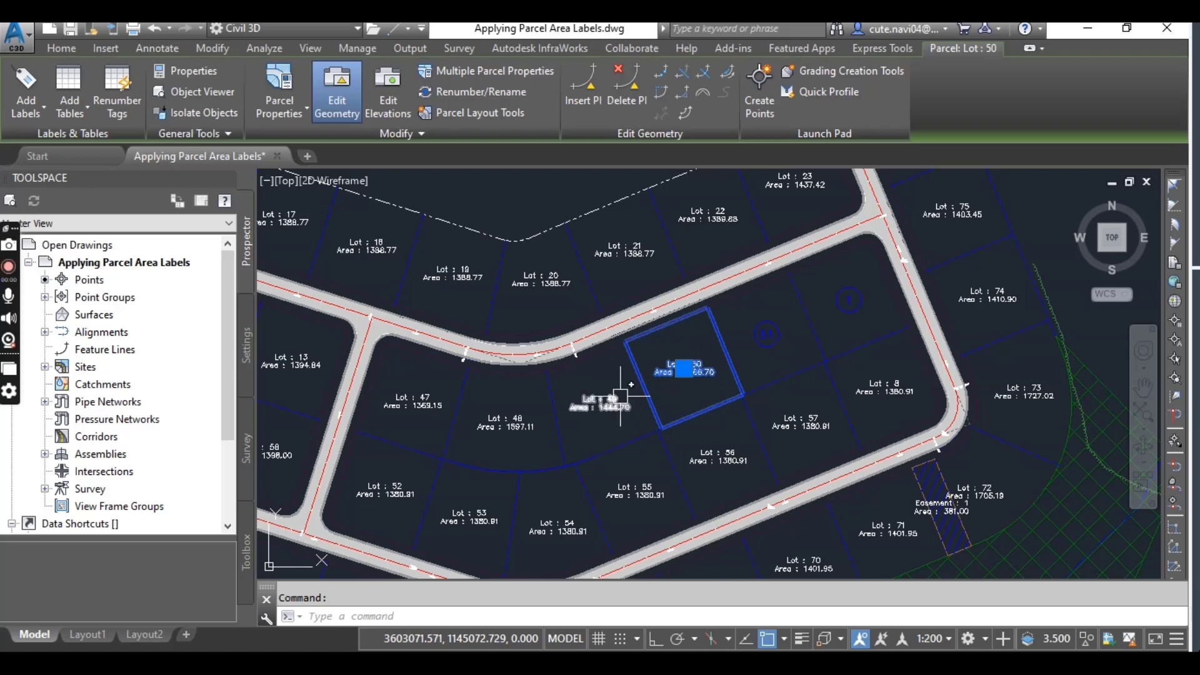
# Select Lots 47–50, 52–57 and Lot 8 for multiple parcel properties with a crossing polyline
pyautogui.click(469, 74)
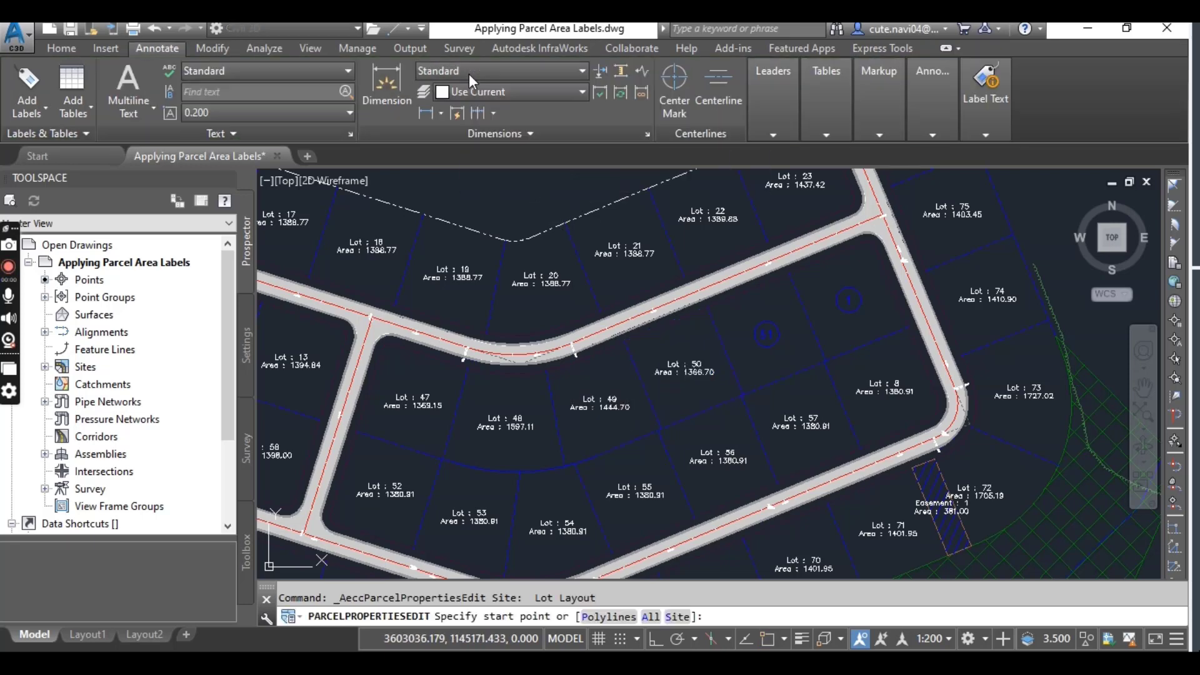
pyautogui.moveTo(521, 519); pyautogui.dragTo(529, 466, button='middle')
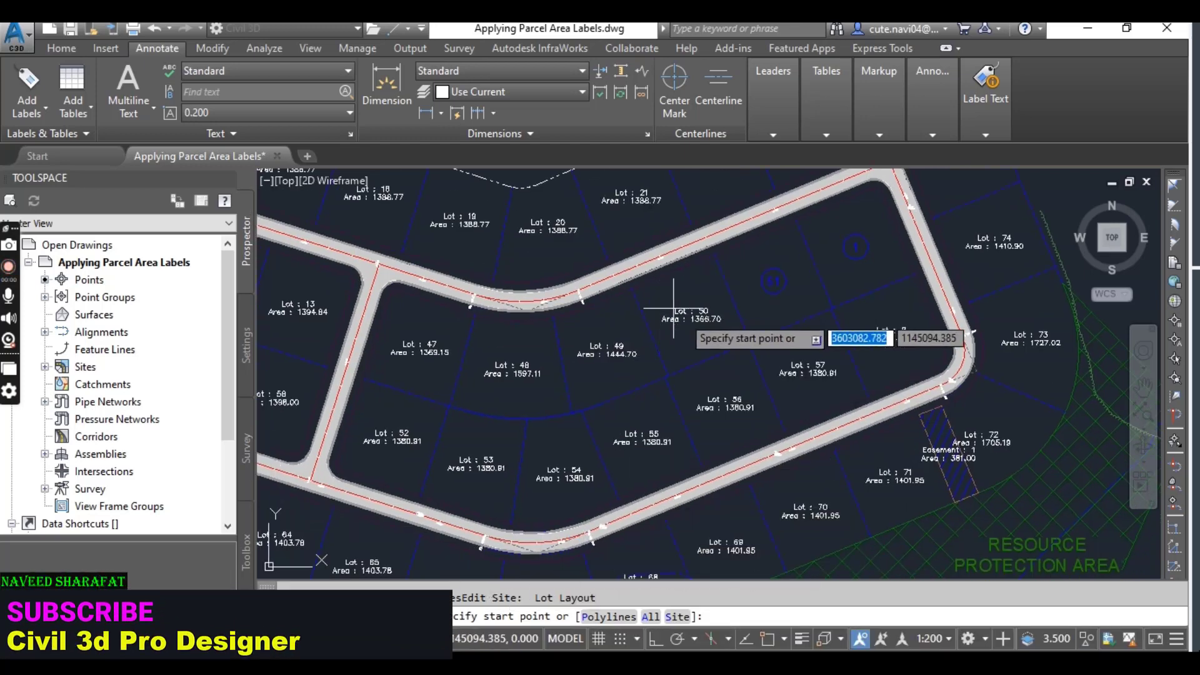
pyautogui.click(887, 366)
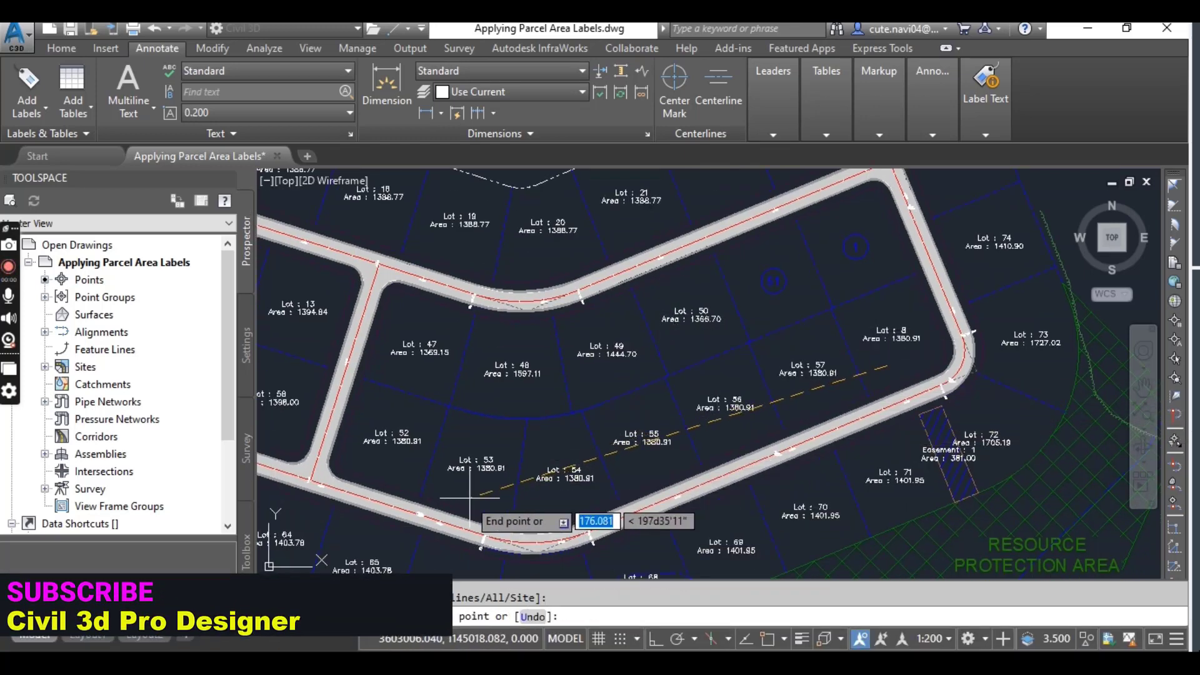
pyautogui.click(401, 470)
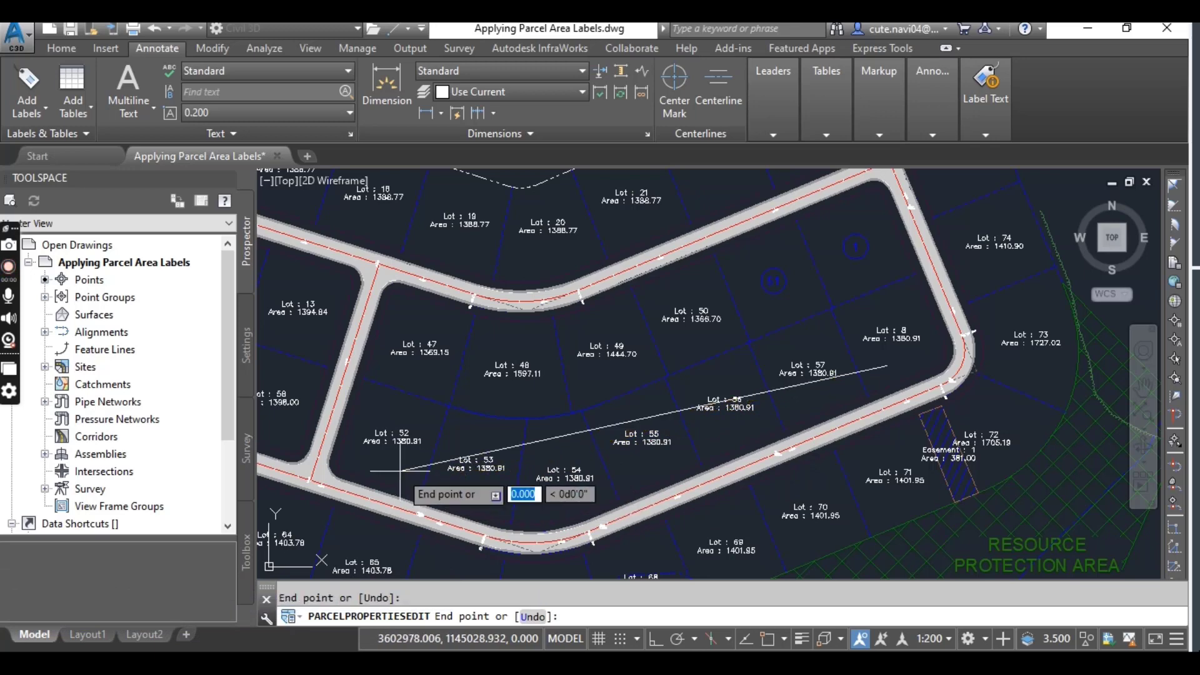
pyautogui.click(414, 368)
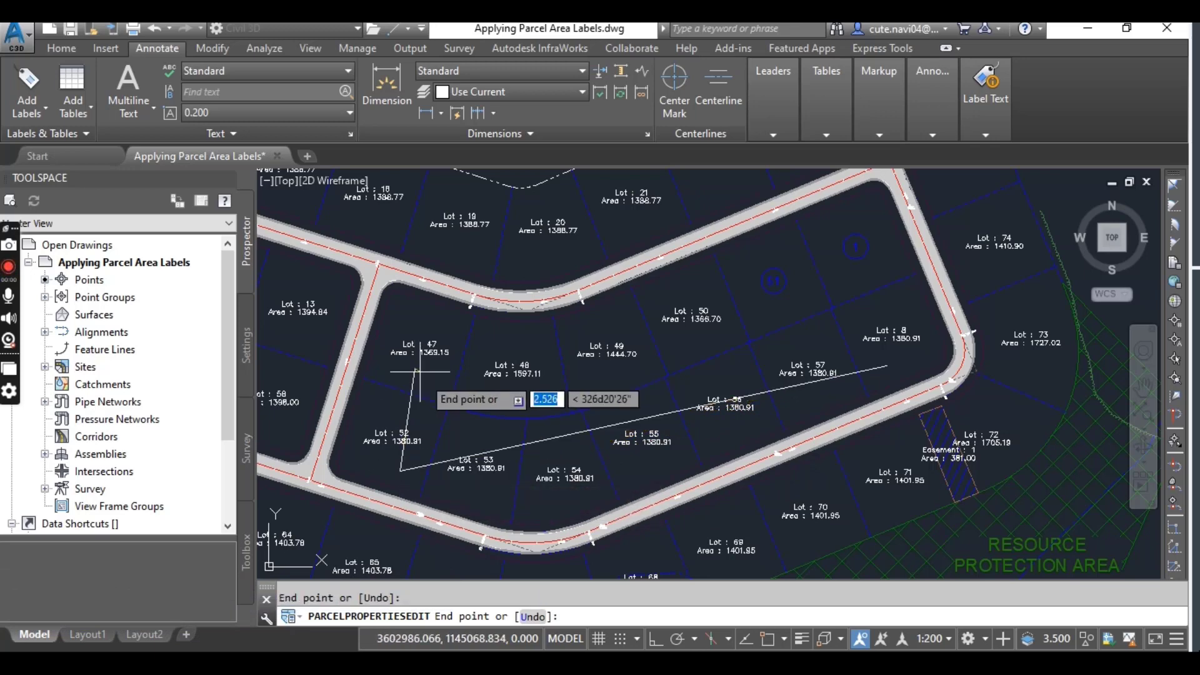
pyautogui.click(599, 378)
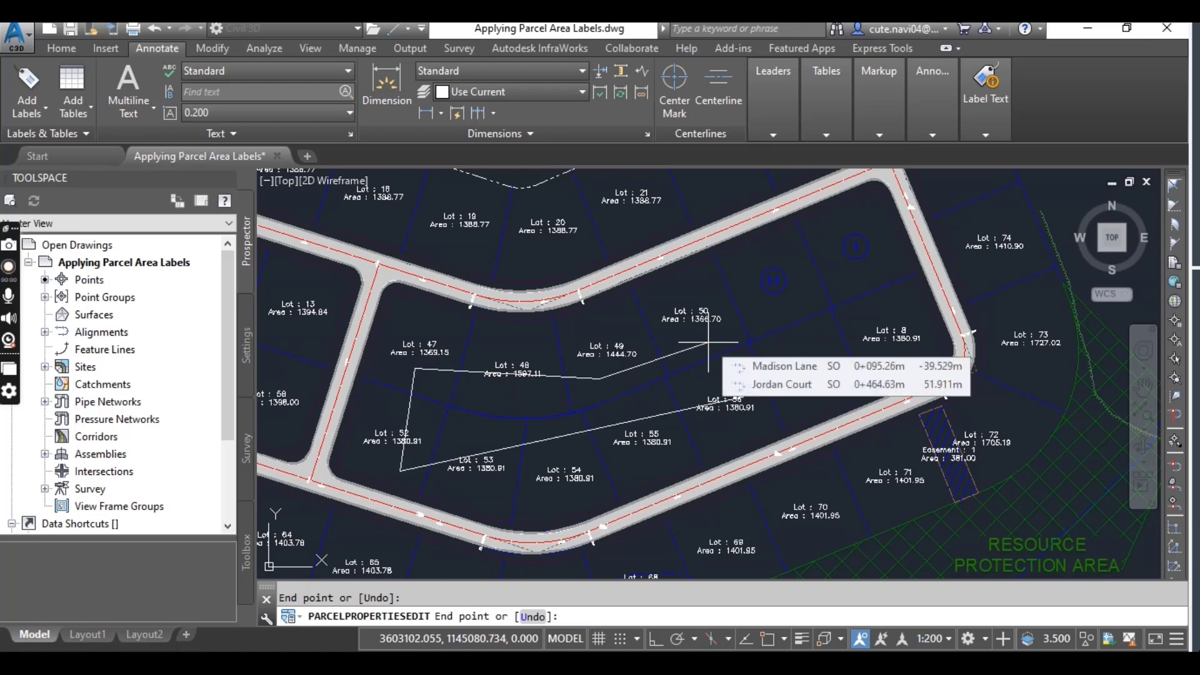
pyautogui.click(708, 343)
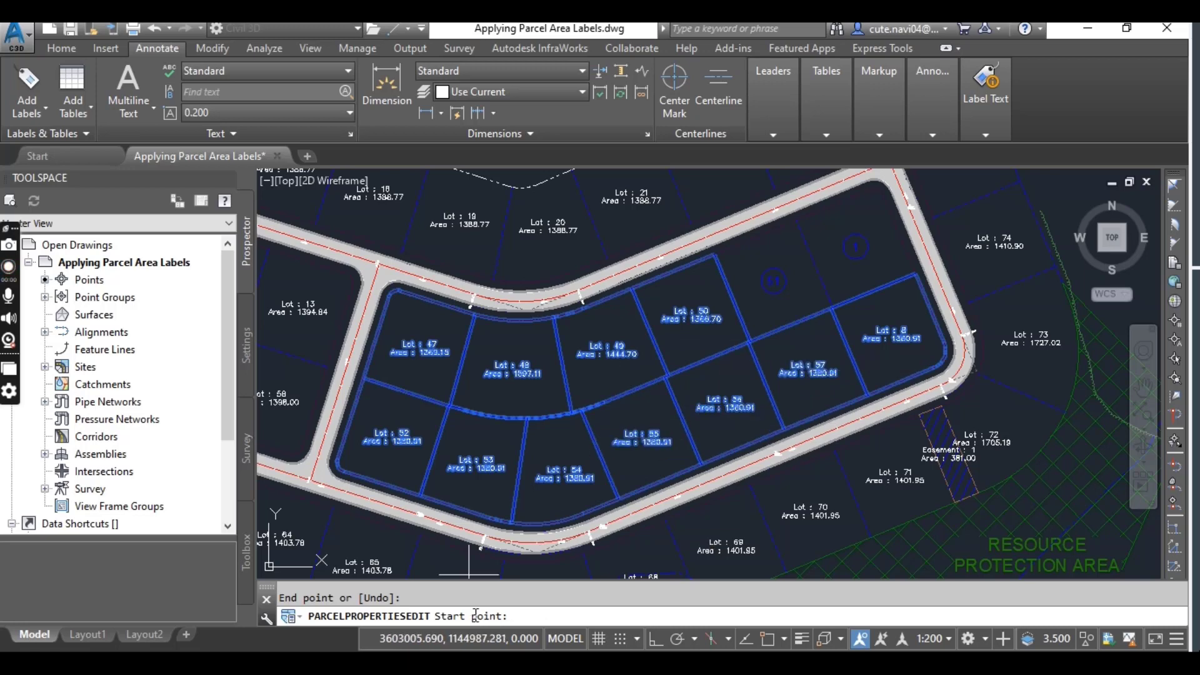
# Apply the Lot Number area selection label style to all 11 selected parcels
pyautogui.press('Return')
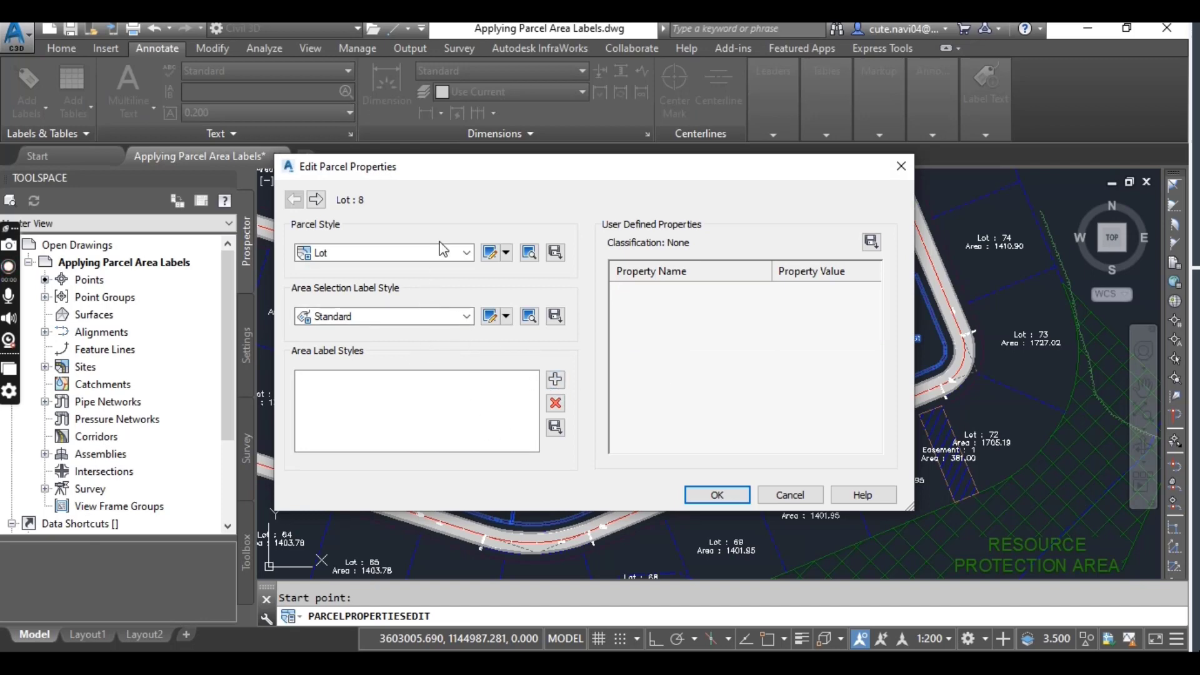
pyautogui.click(443, 324)
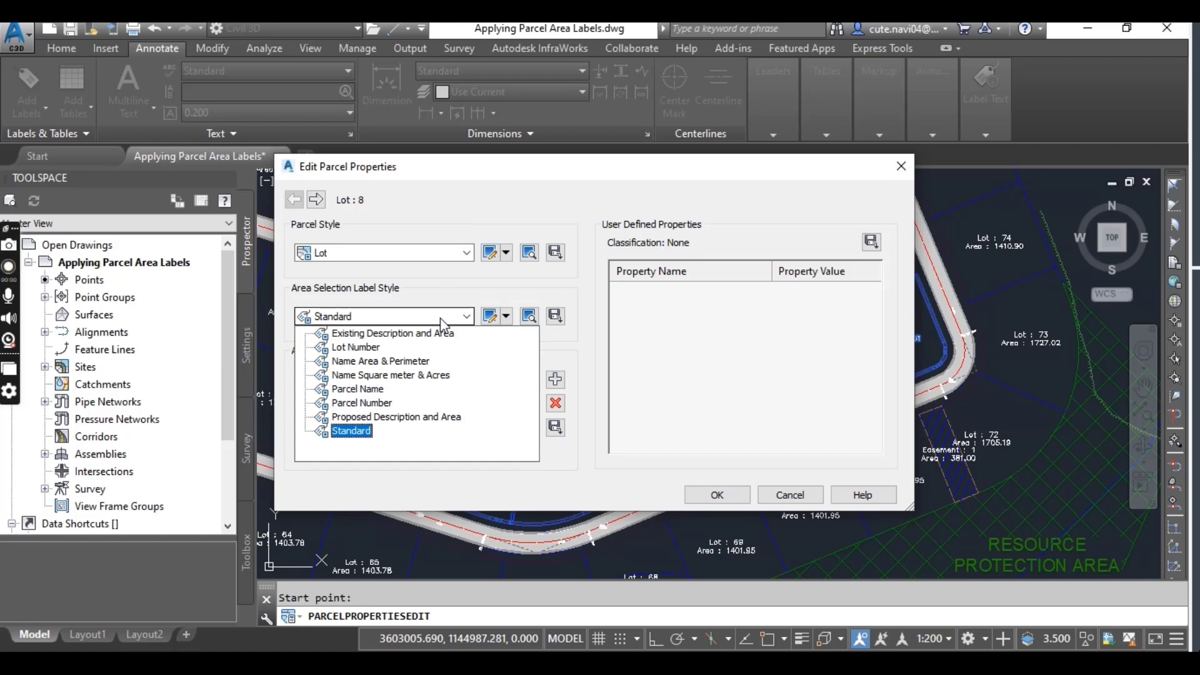
pyautogui.click(356, 347)
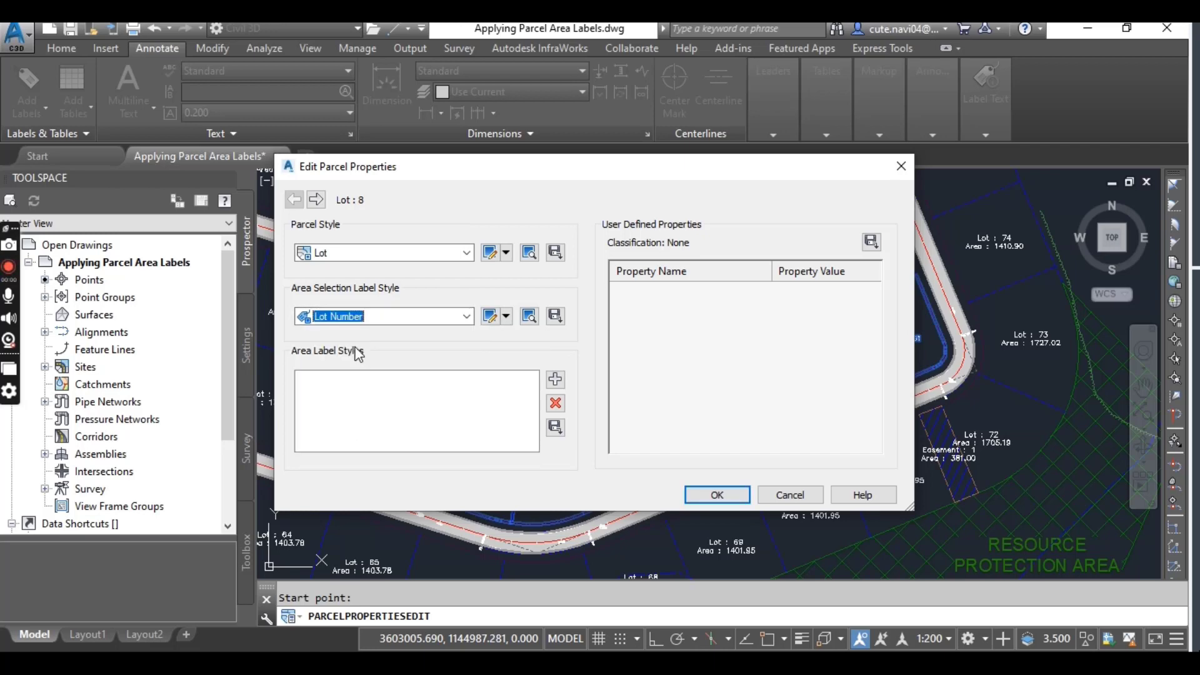
pyautogui.click(557, 319)
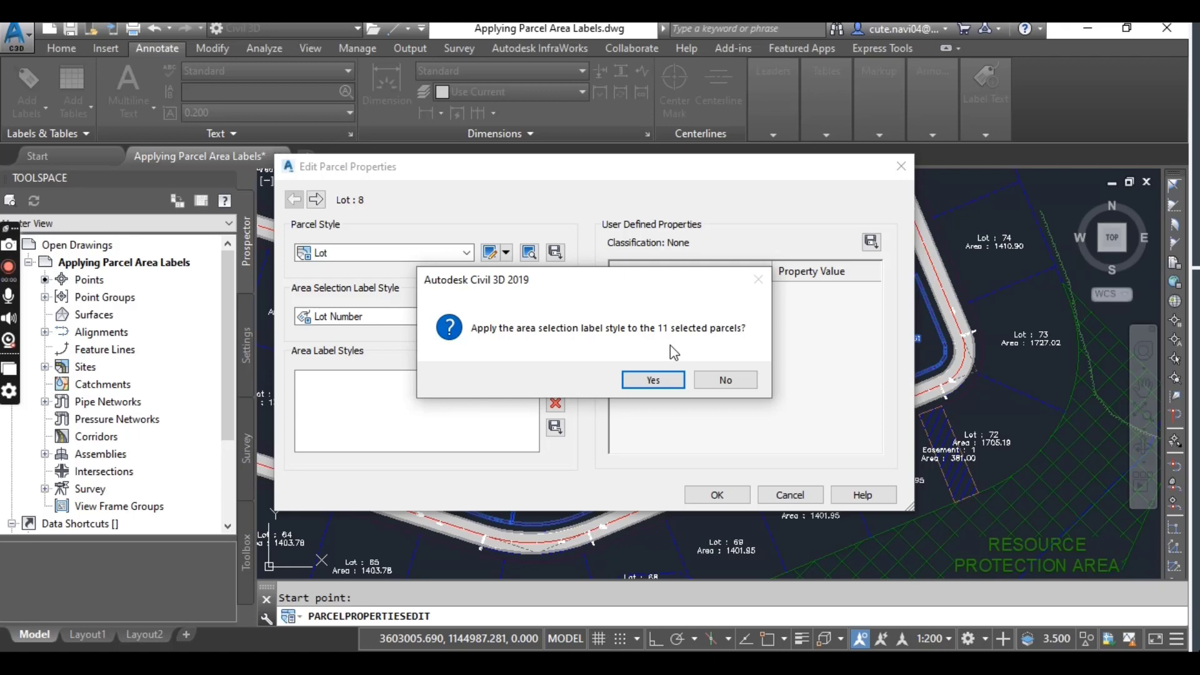
pyautogui.click(653, 379)
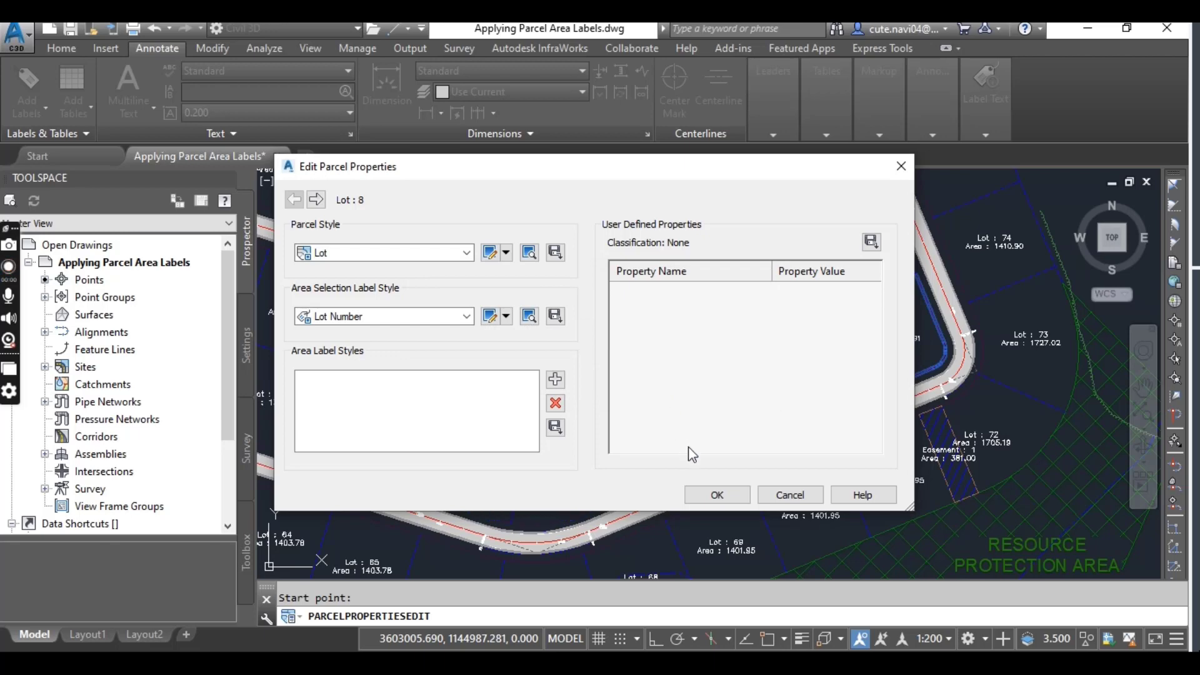
pyautogui.click(716, 493)
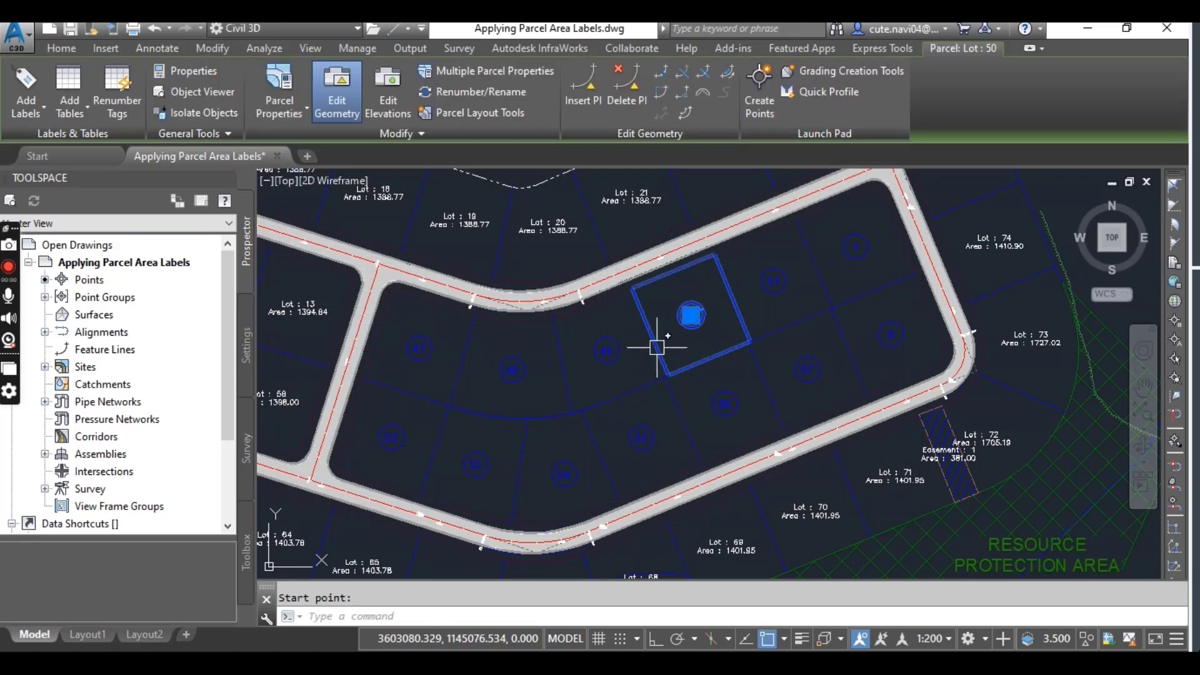
# Clear the selection, inspect the circled lot-number labels, then switch to the browser's playlists page
pyautogui.press('Escape')
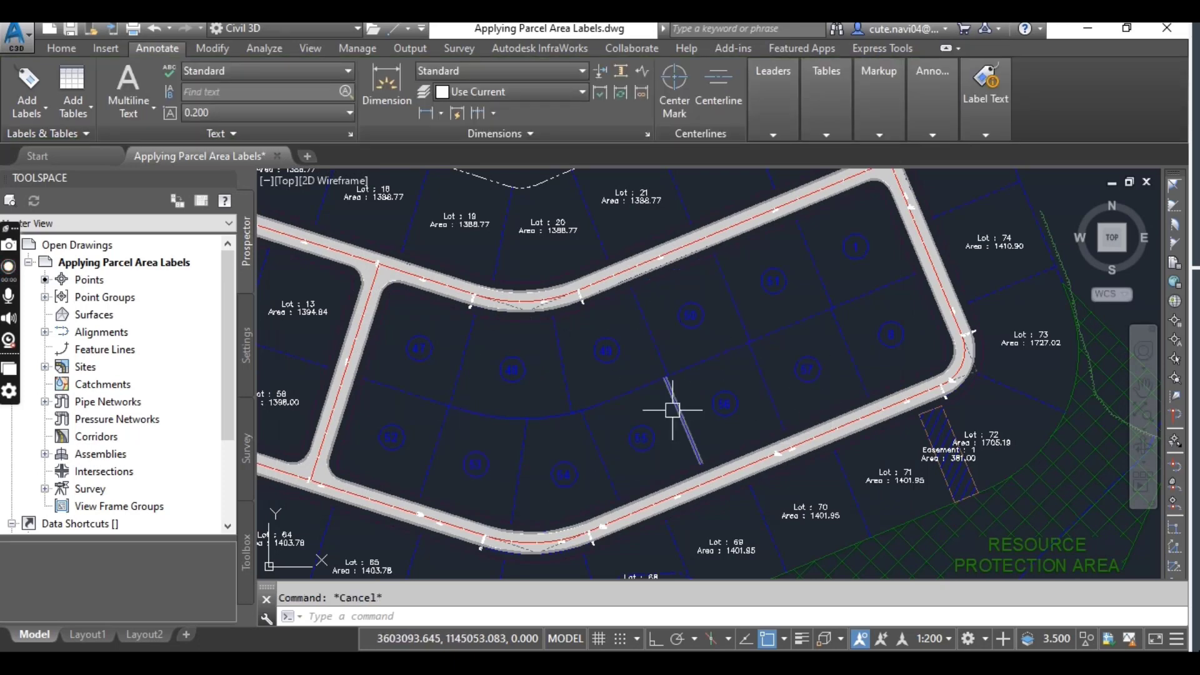
pyautogui.scroll(2, 660, 331)
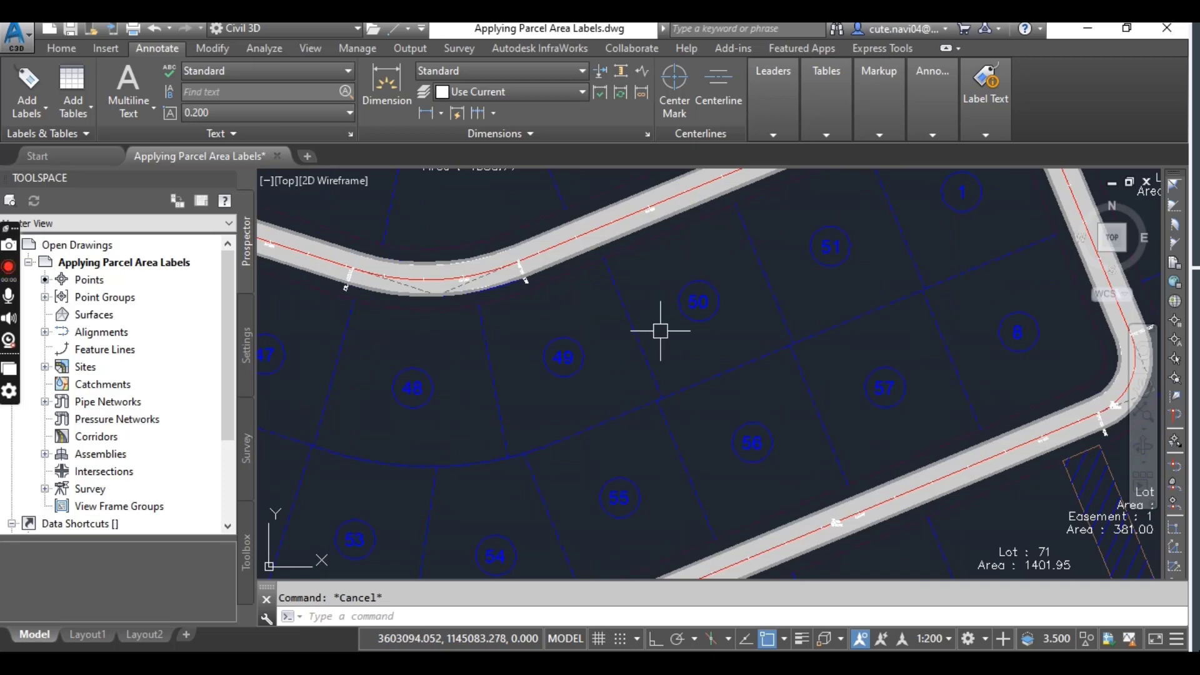
pyautogui.scroll(-3, 589, 357)
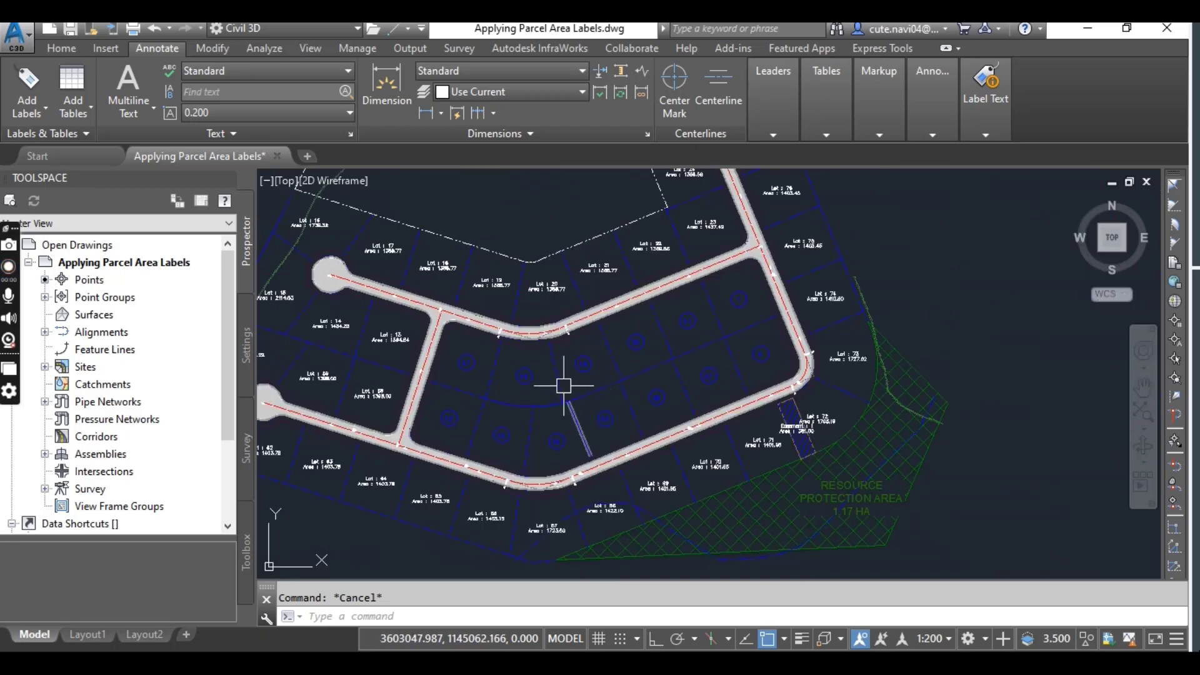
pyautogui.scroll(2, 544, 410)
pyautogui.moveTo(544, 410)
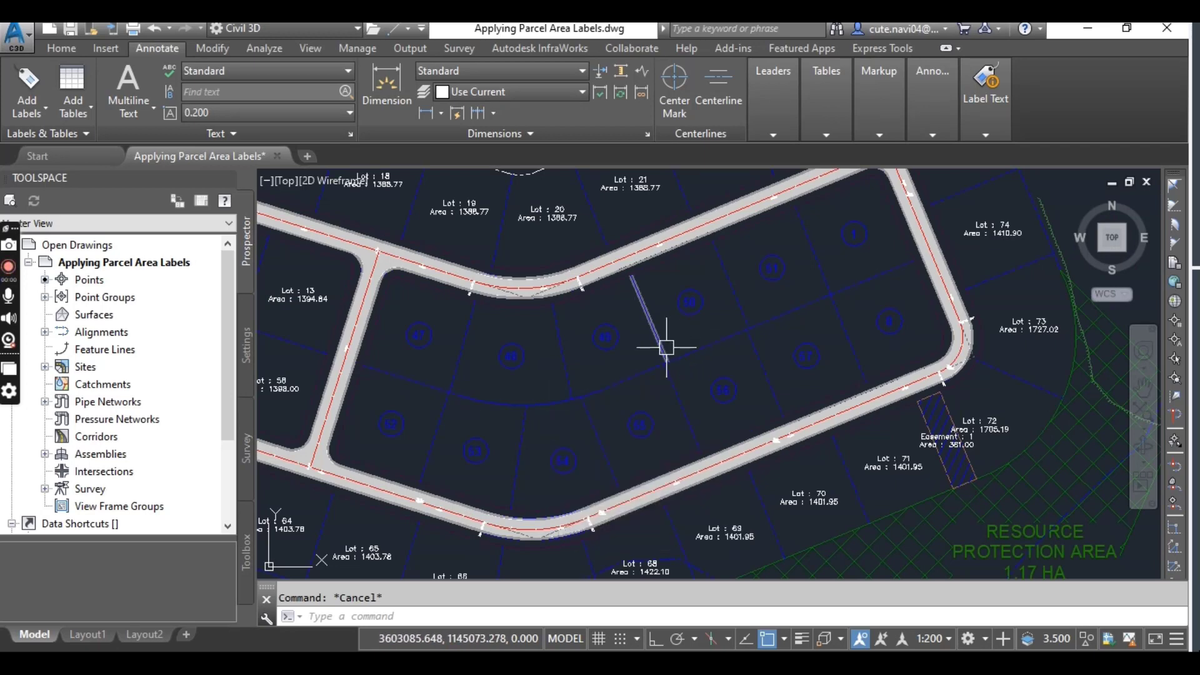
pyautogui.moveTo(667, 347)
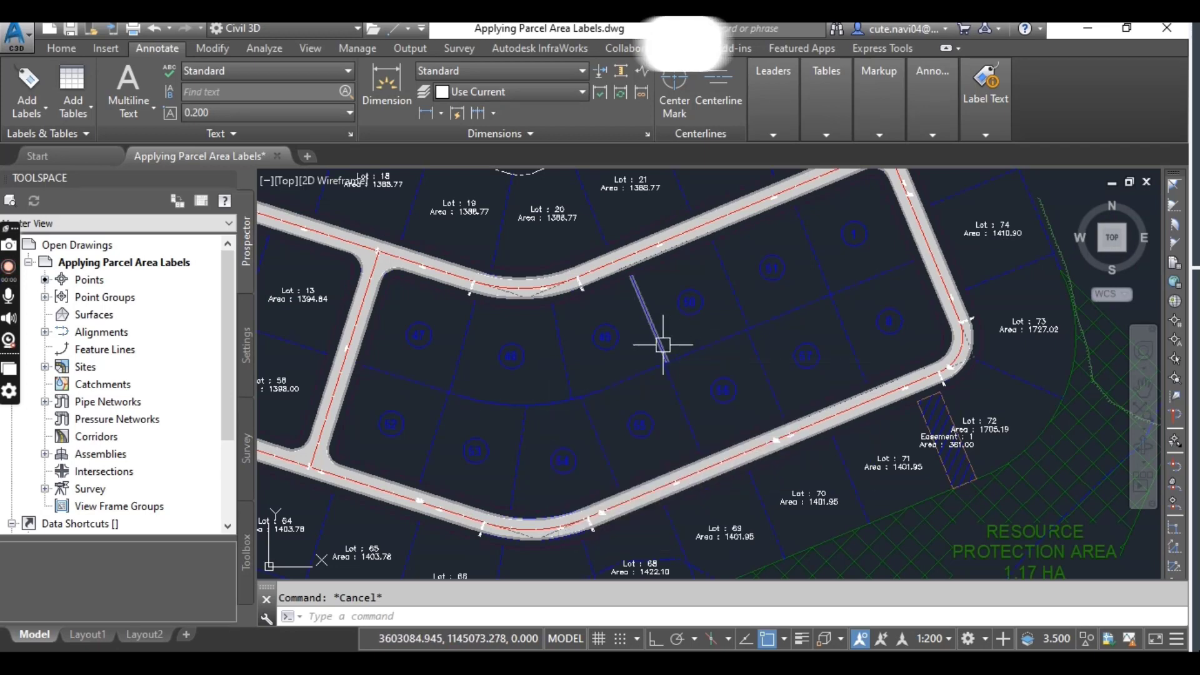
pyautogui.moveTo(675, 324); pyautogui.dragTo(691, 364, button='middle')
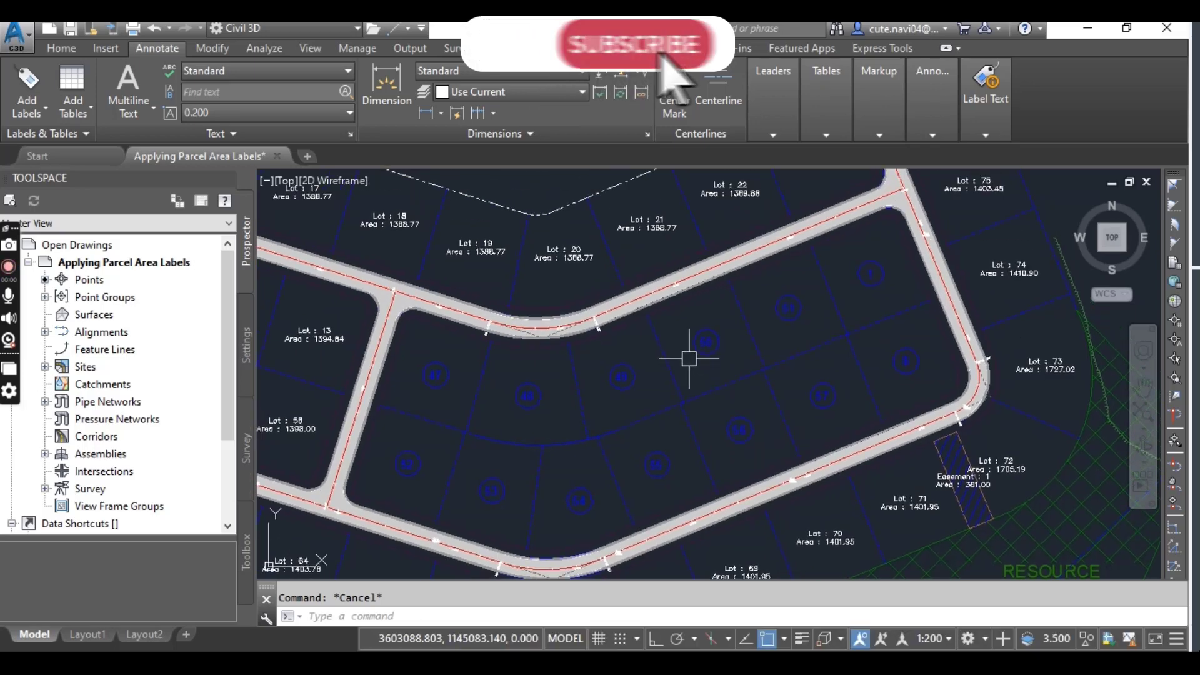
pyautogui.scroll(-2, 690, 354)
pyautogui.scroll(-3, 690, 353)
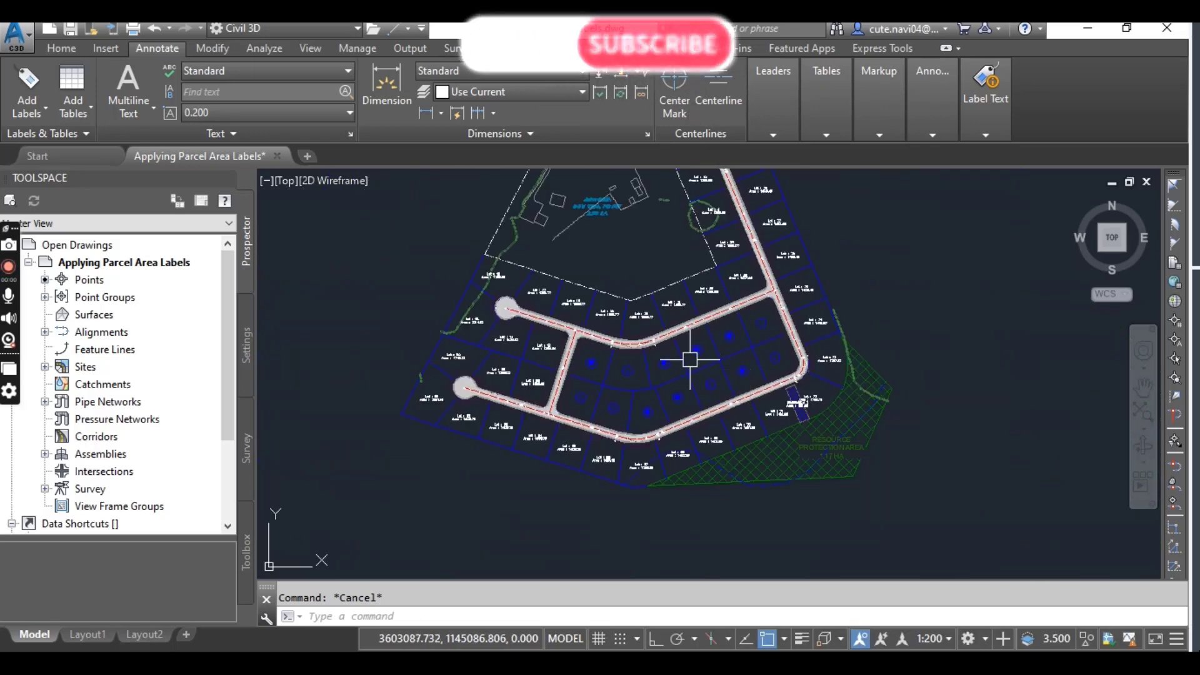
pyautogui.scroll(3, 700, 347)
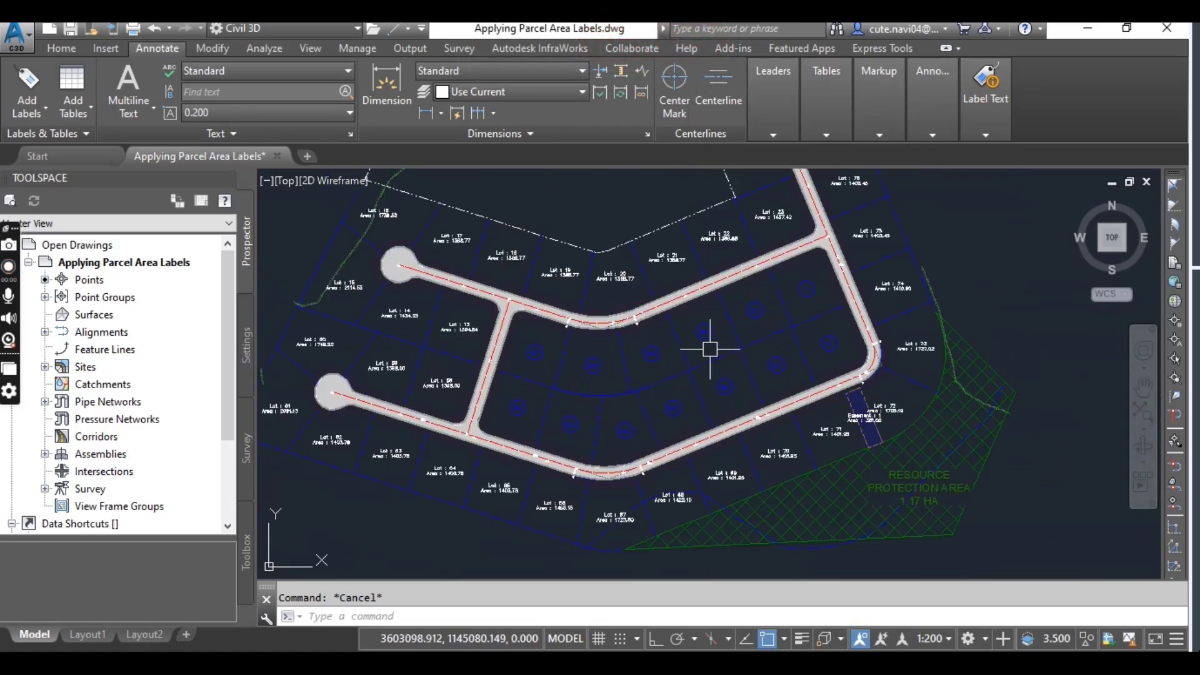
pyautogui.click(670, 498)
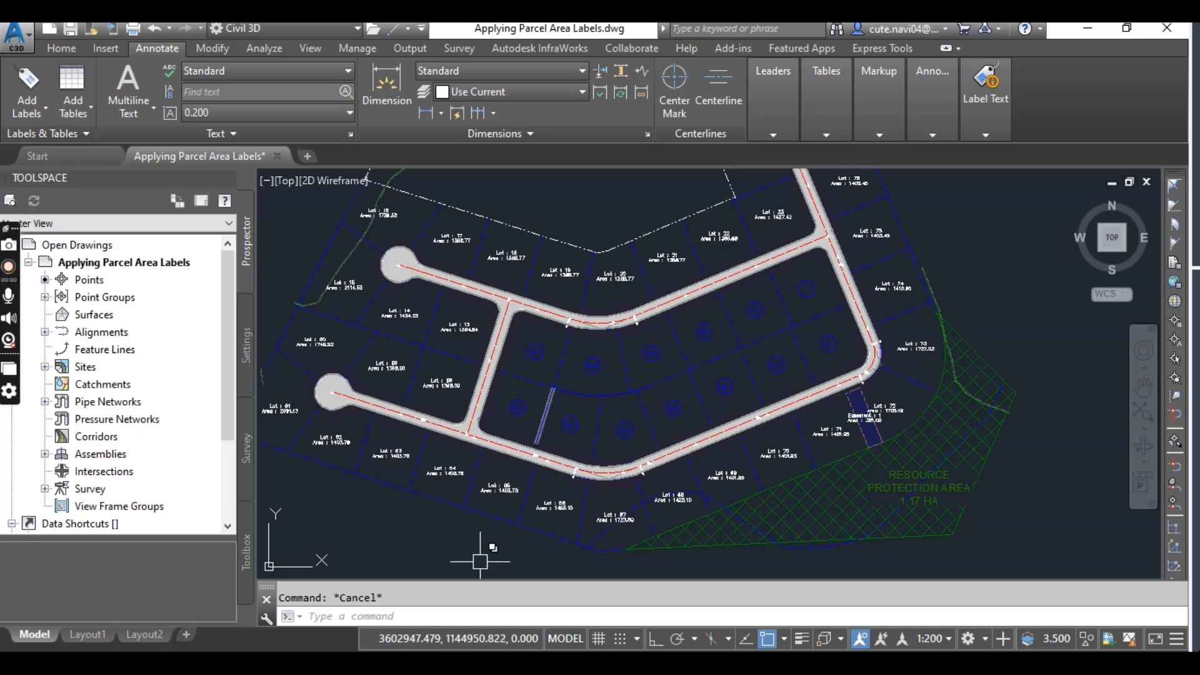
pyautogui.hotkey('alt', 'Tab')
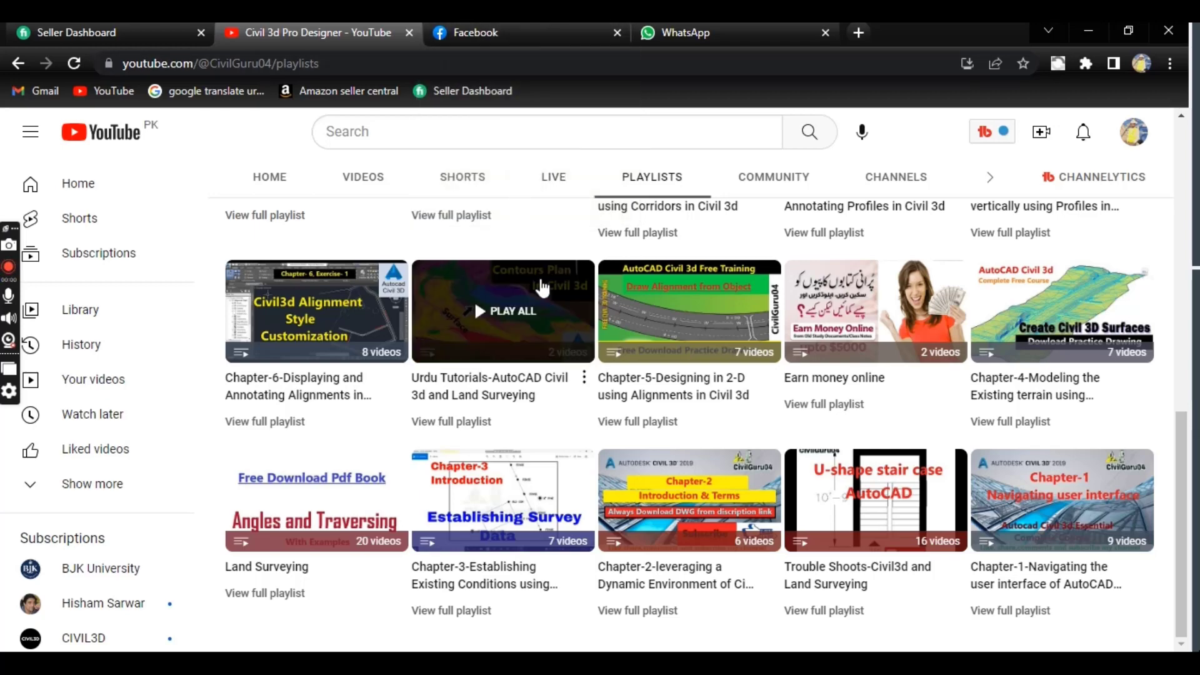
pyautogui.scroll(10, 635, 313)
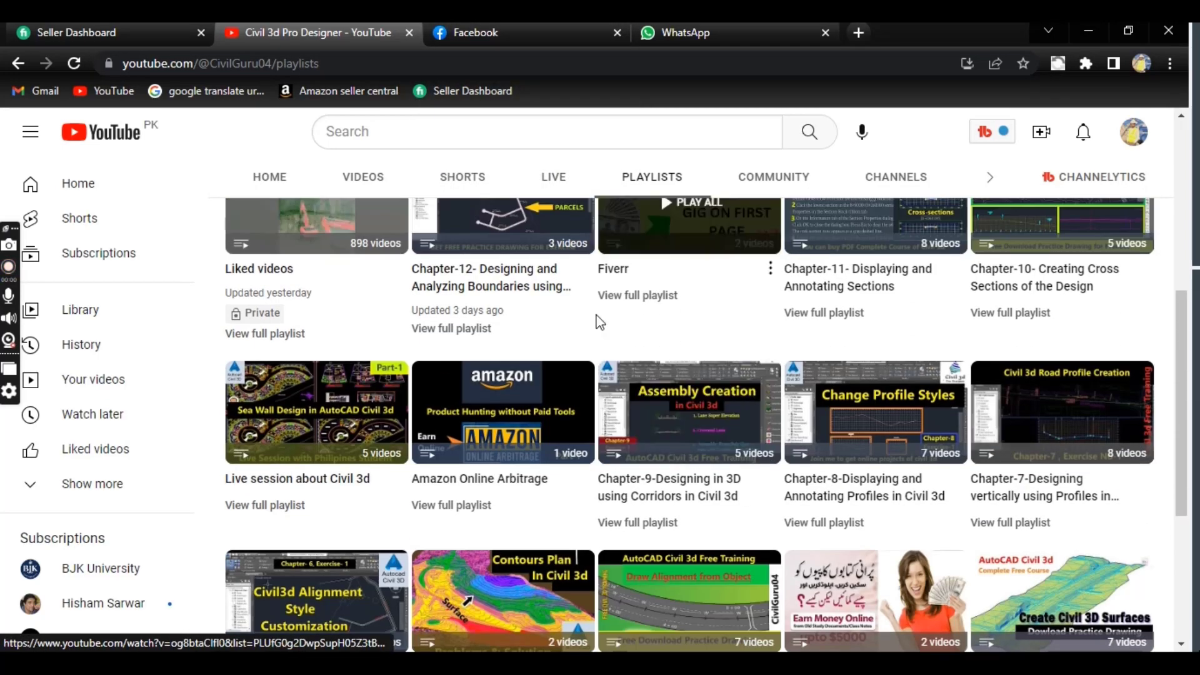